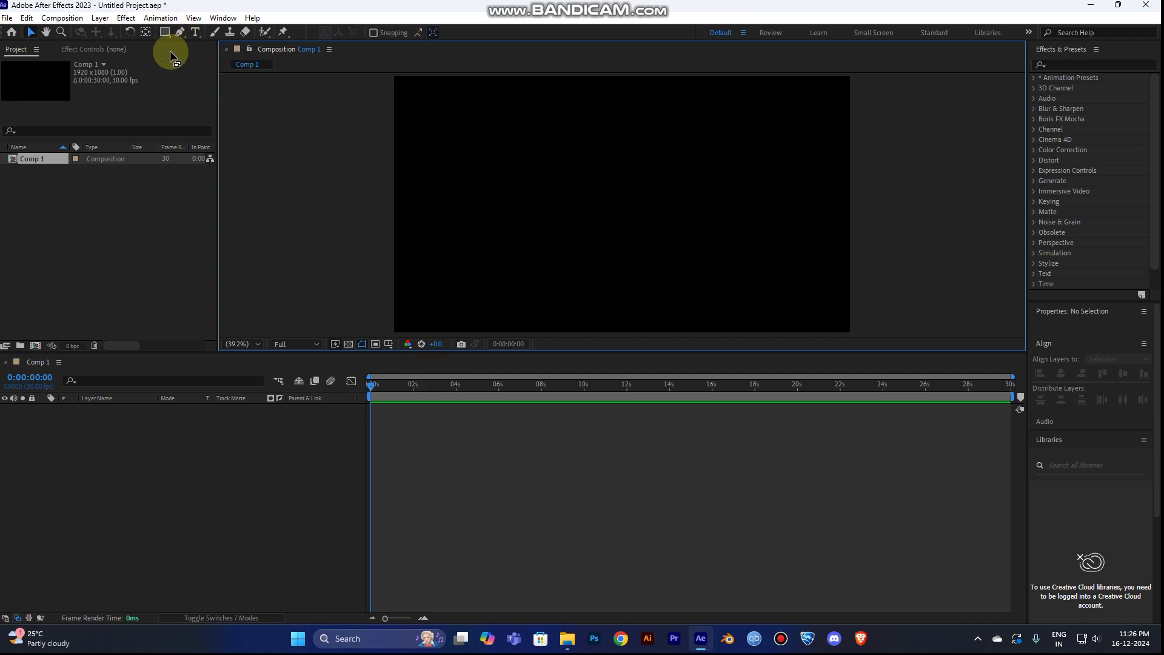
Step: Draw a four-point curved Pen path across the comp from left to right
{"action": "left_click", "coordinate": [180, 34]}
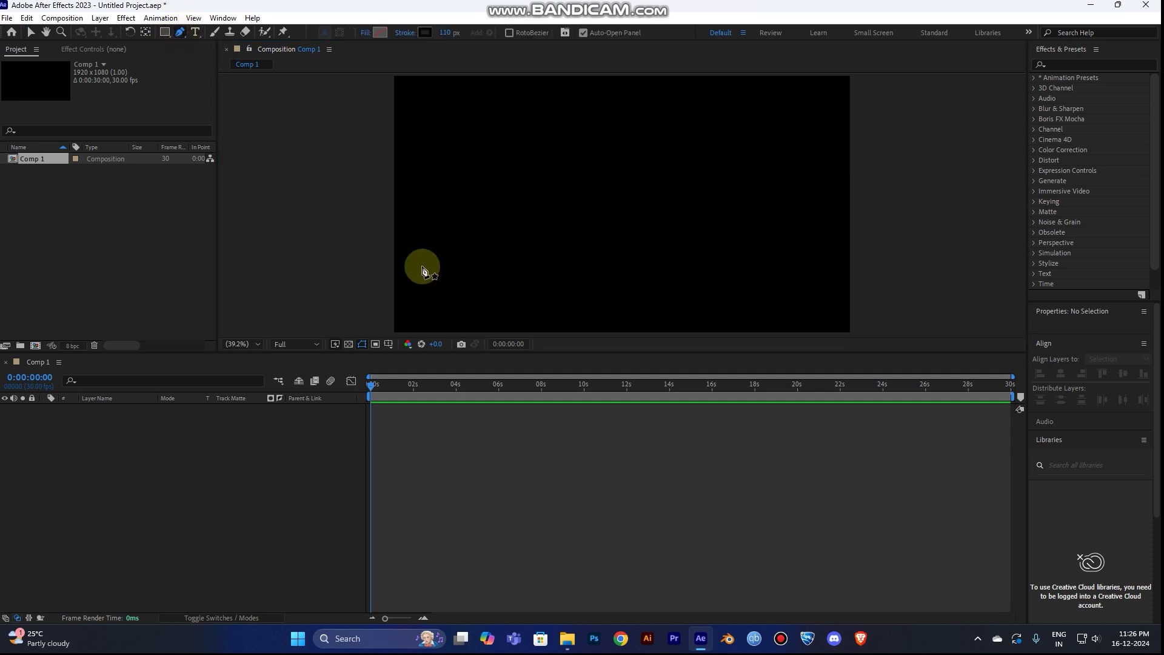
{"action": "left_click", "coordinate": [340, 148]}
{"action": "left_click_drag", "start_coordinate": [465, 158], "coordinate": [515, 208]}
{"action": "left_click_drag", "start_coordinate": [652, 214], "coordinate": [714, 174]}
{"action": "left_click_drag", "start_coordinate": [821, 174], "coordinate": [889, 213]}
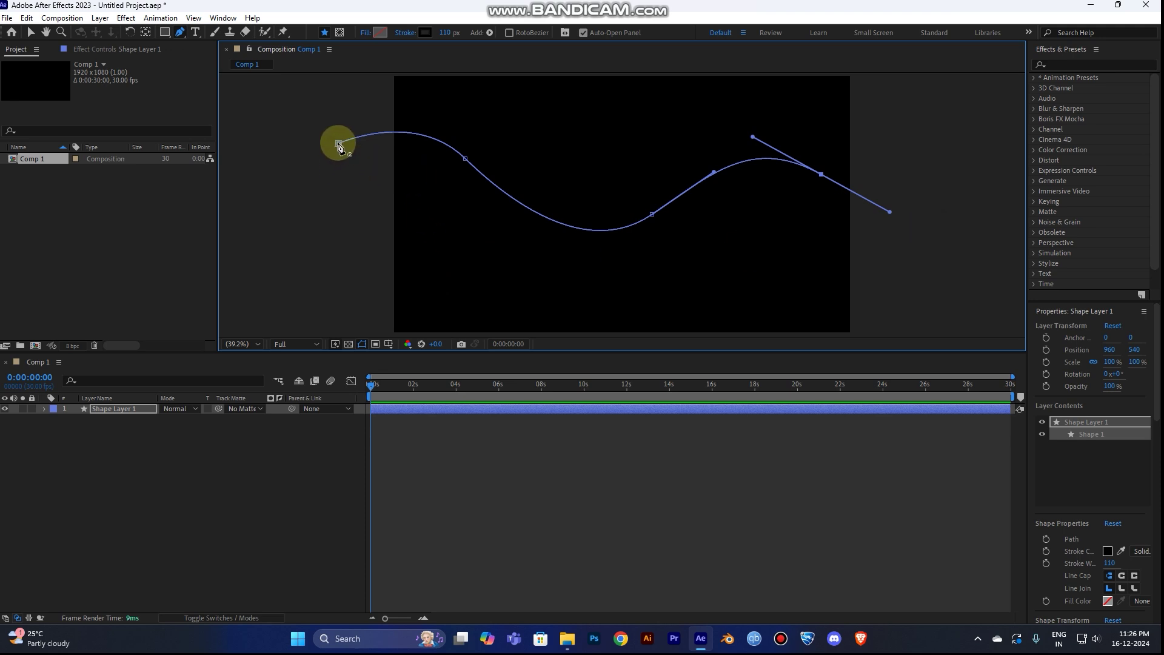
Step: Reposition the second, third and end vertices to start shaping the wave
{"action": "key", "text": "alt"}
{"action": "left_click_drag", "start_coordinate": [467, 161], "coordinate": [471, 171]}
{"action": "left_click_drag", "start_coordinate": [653, 215], "coordinate": [667, 217]}
{"action": "left_click_drag", "start_coordinate": [820, 174], "coordinate": [888, 187]}
{"action": "left_click_drag", "start_coordinate": [664, 216], "coordinate": [690, 231]}
{"action": "mouse_move", "coordinate": [472, 168]}
{"action": "left_mouse_down"}
{"action": "mouse_move", "coordinate": [486, 182]}
{"action": "mouse_move", "coordinate": [476, 177]}
{"action": "left_mouse_up"}
{"action": "left_click_drag", "start_coordinate": [524, 222], "coordinate": [533, 232]}
{"action": "left_click_drag", "start_coordinate": [689, 229], "coordinate": [717, 218]}
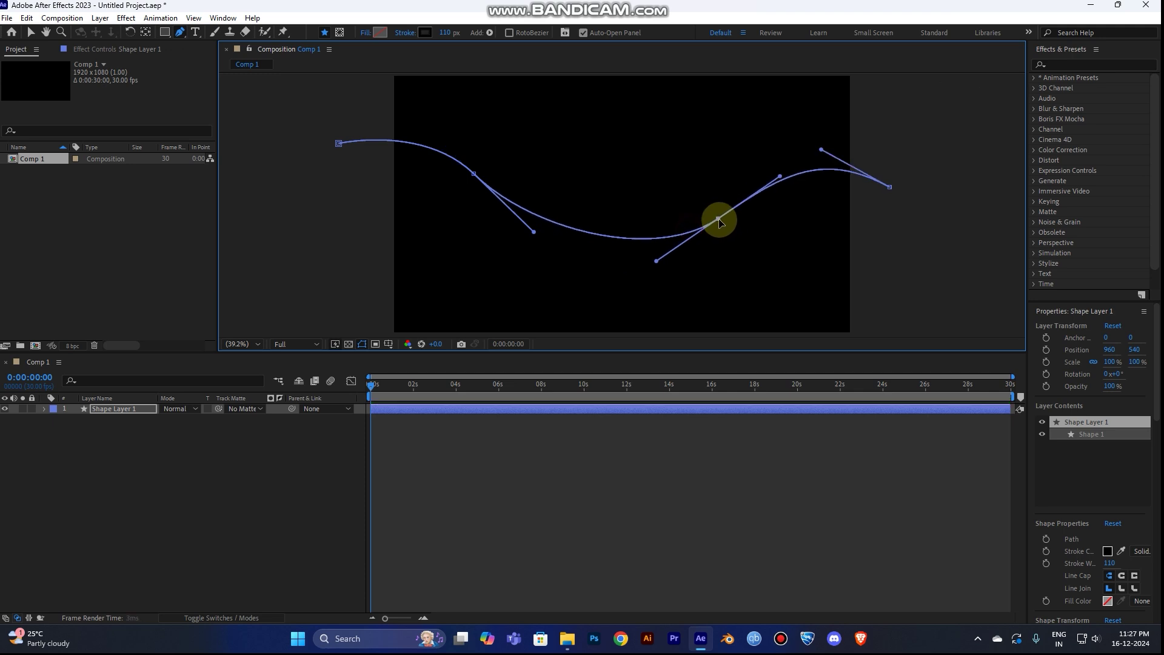
Step: Refine the vertices and bezier handles into a smooth S-shaped wave
{"action": "left_click_drag", "start_coordinate": [894, 185], "coordinate": [899, 176]}
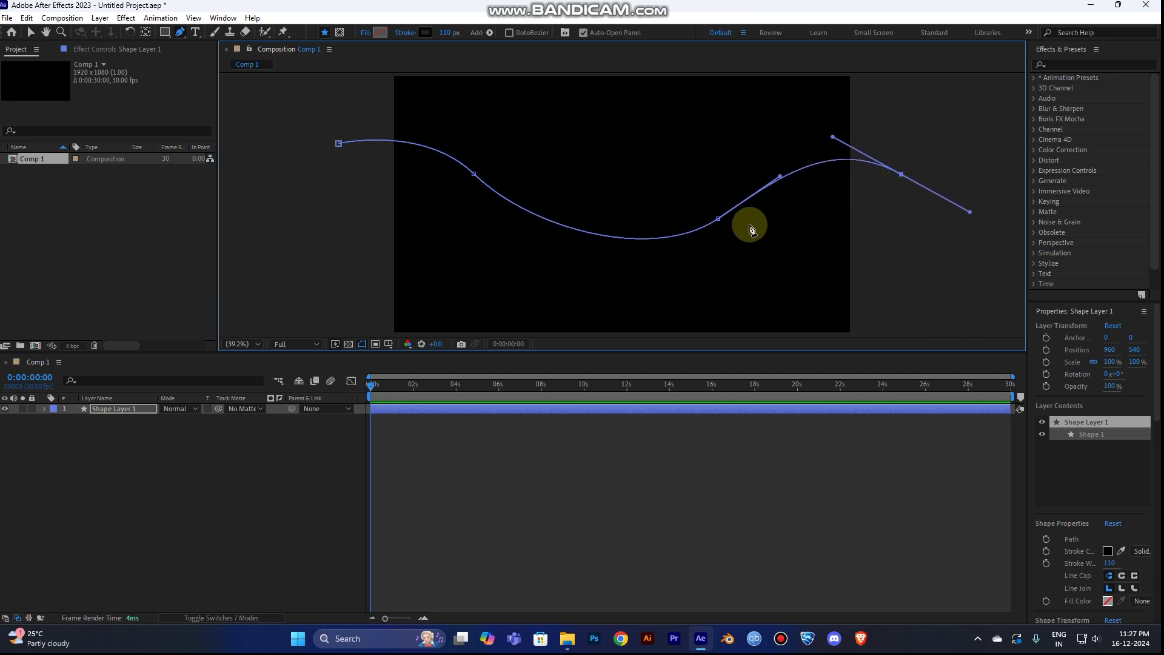
{"action": "left_click_drag", "start_coordinate": [719, 219], "coordinate": [700, 243]}
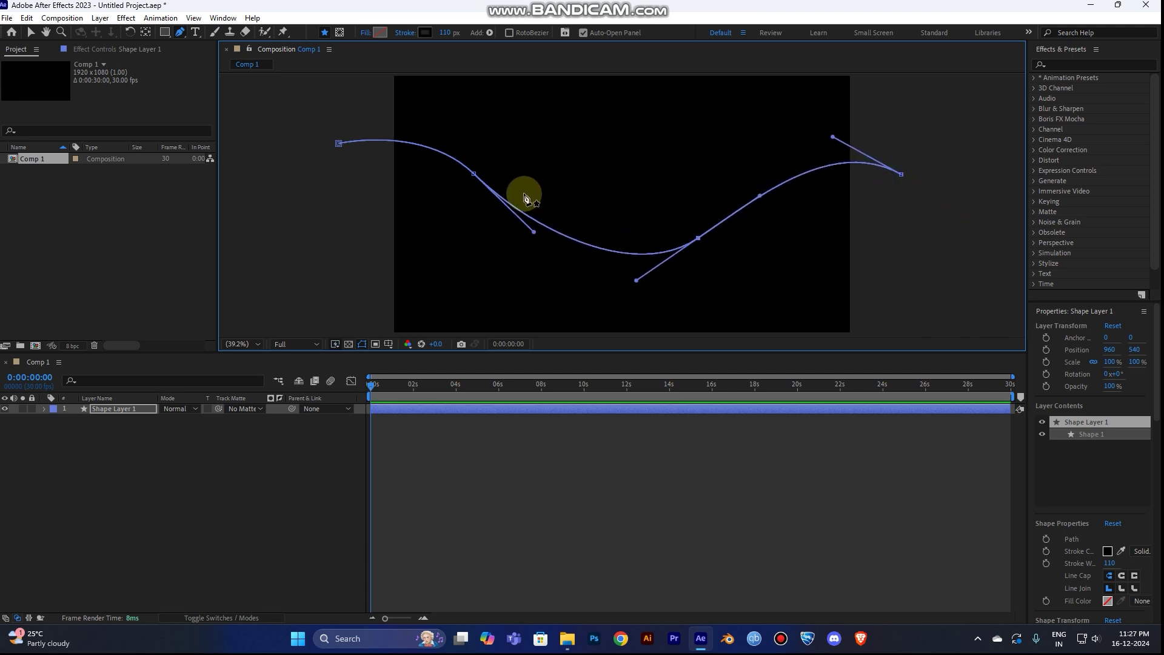
{"action": "left_click", "coordinate": [475, 172]}
{"action": "left_click_drag", "start_coordinate": [536, 228], "coordinate": [542, 239]}
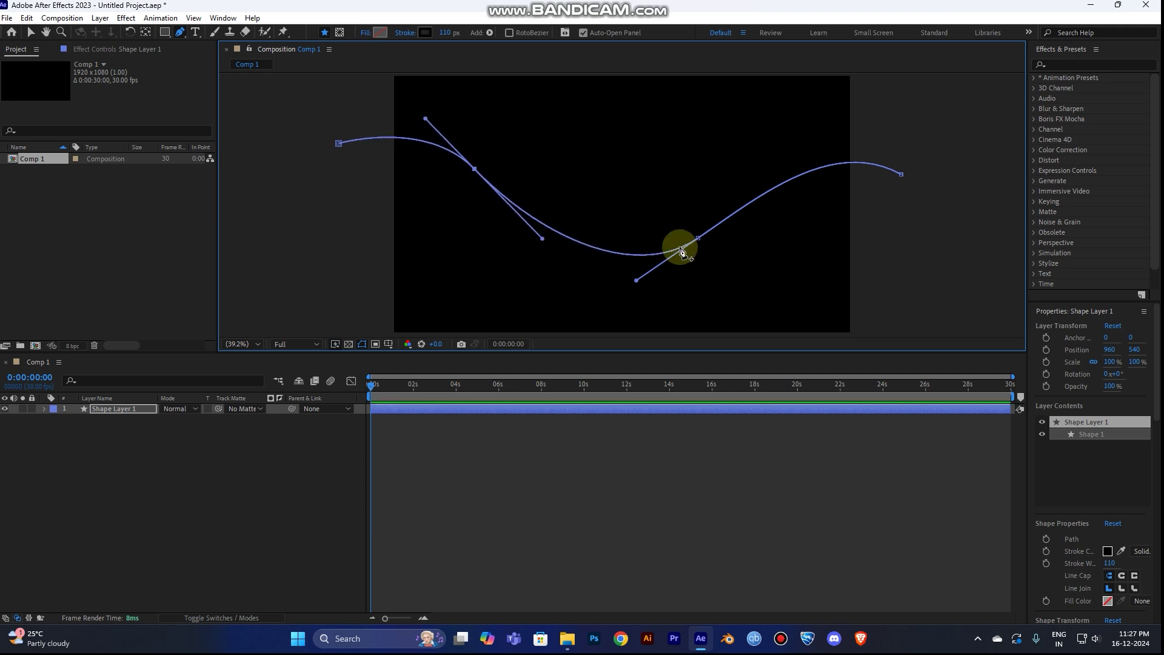
{"action": "left_click_drag", "start_coordinate": [699, 238], "coordinate": [706, 233]}
{"action": "left_click_drag", "start_coordinate": [645, 271], "coordinate": [636, 281]}
{"action": "left_click", "coordinate": [117, 411]}
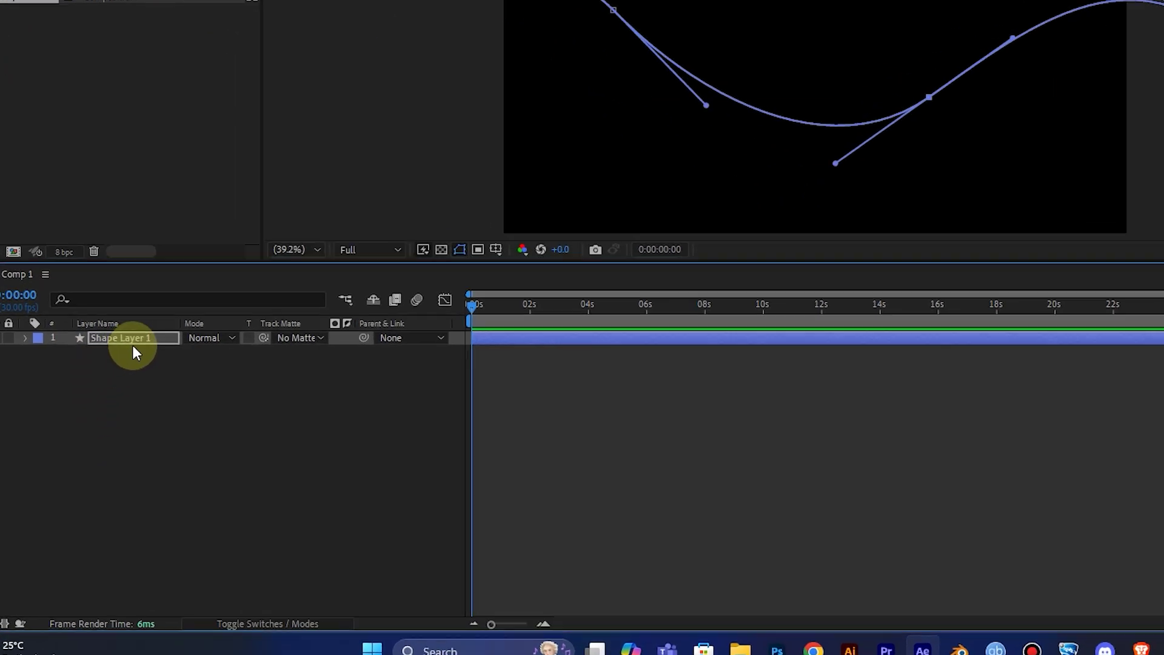
Step: Rename the shape layer to 'white'
{"action": "right_click", "coordinate": [126, 408]}
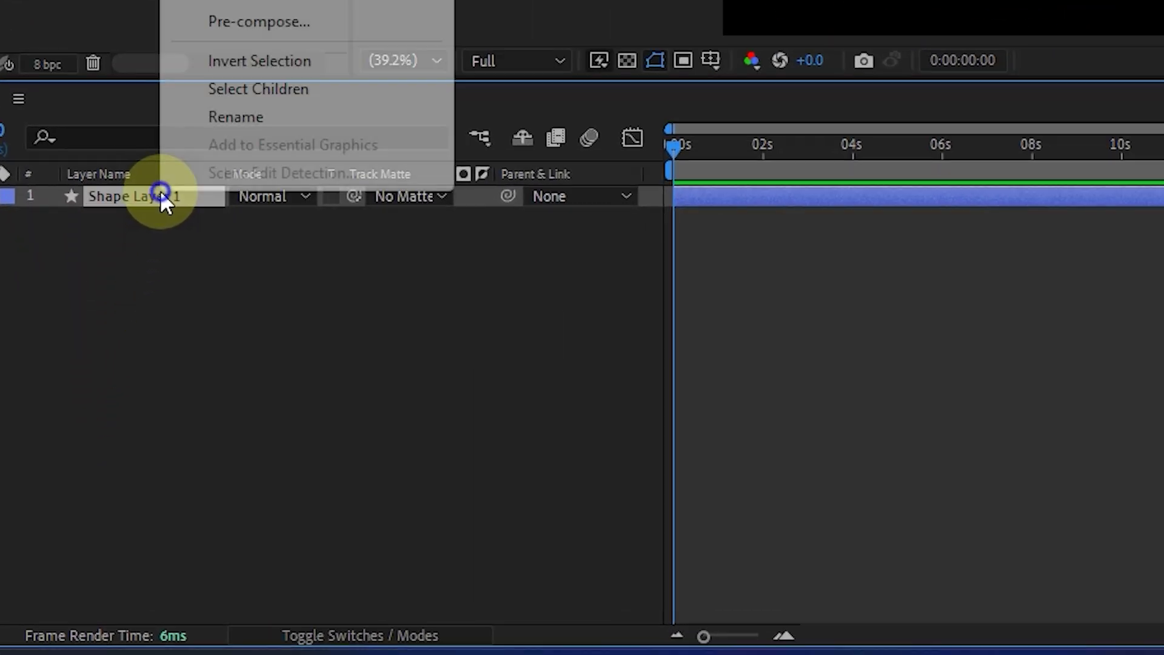
{"action": "left_click", "coordinate": [292, 115]}
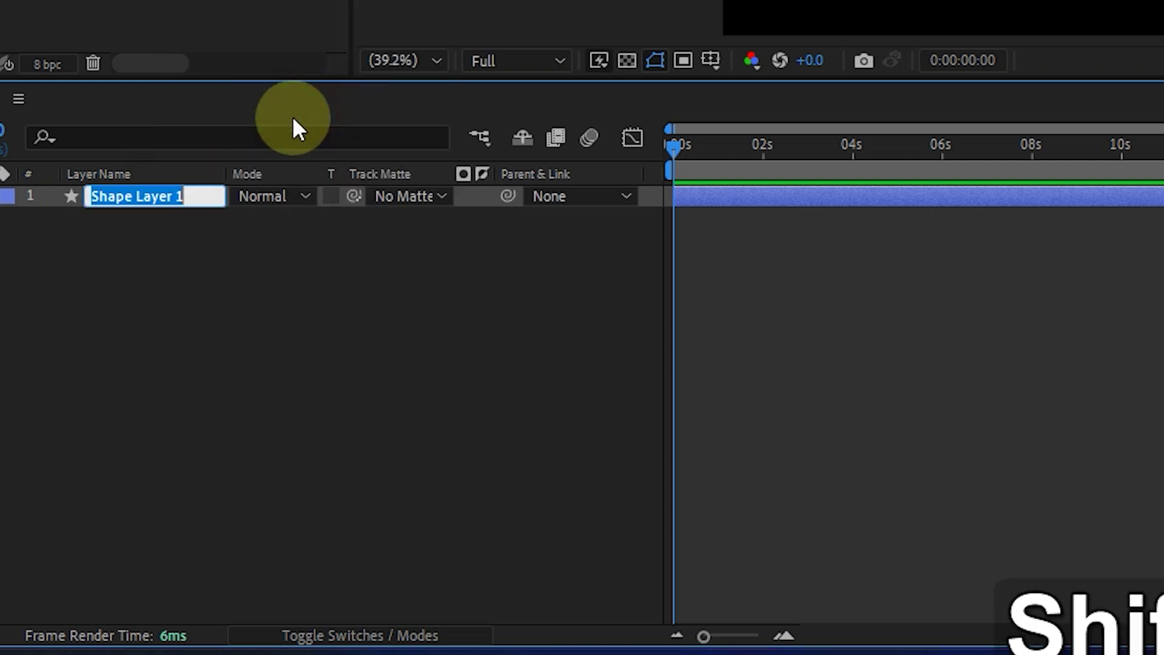
{"action": "type", "text": "Blac"}
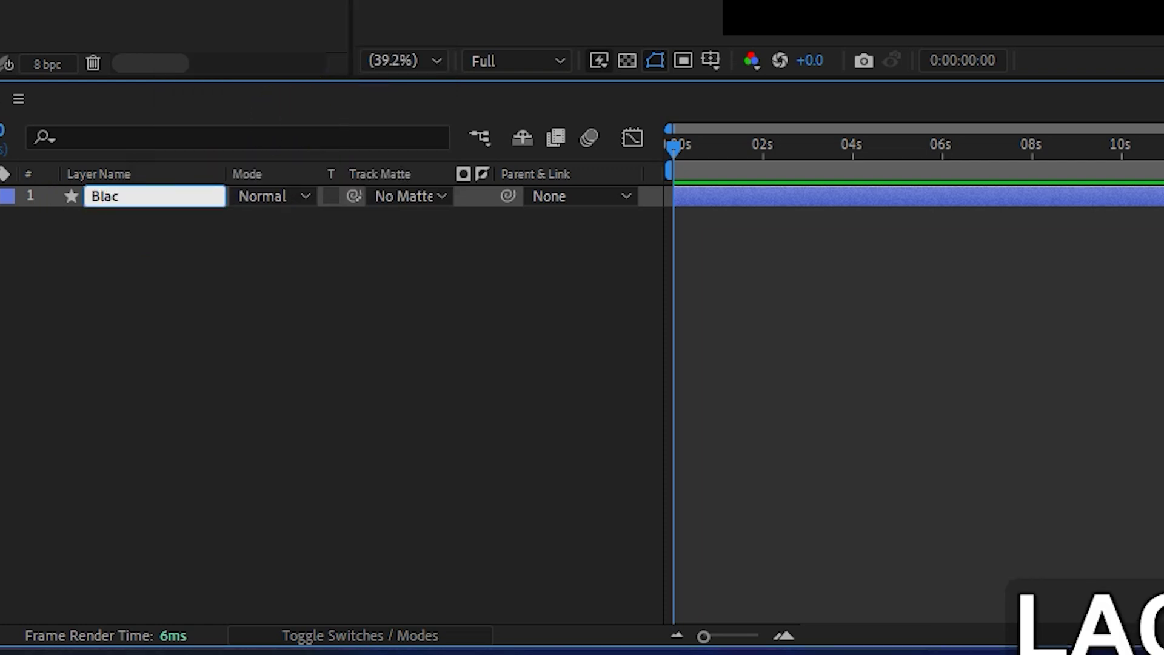
{"action": "key", "text": "BackSpace"}
{"action": "type", "text": "white"}
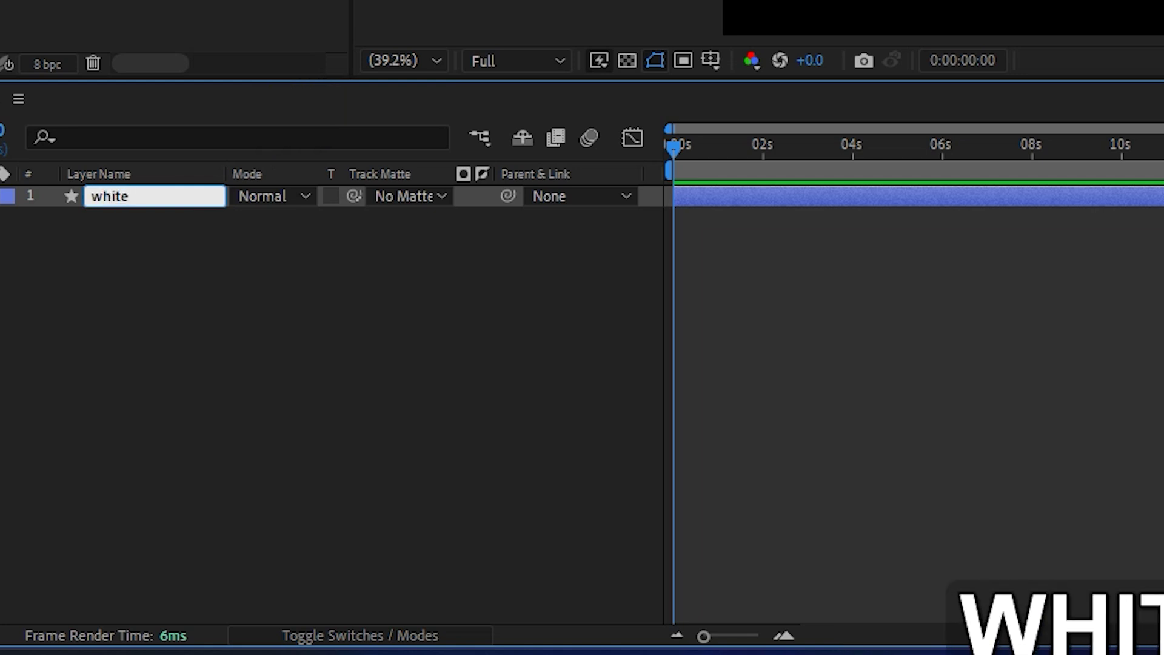
{"action": "key", "text": "Return"}
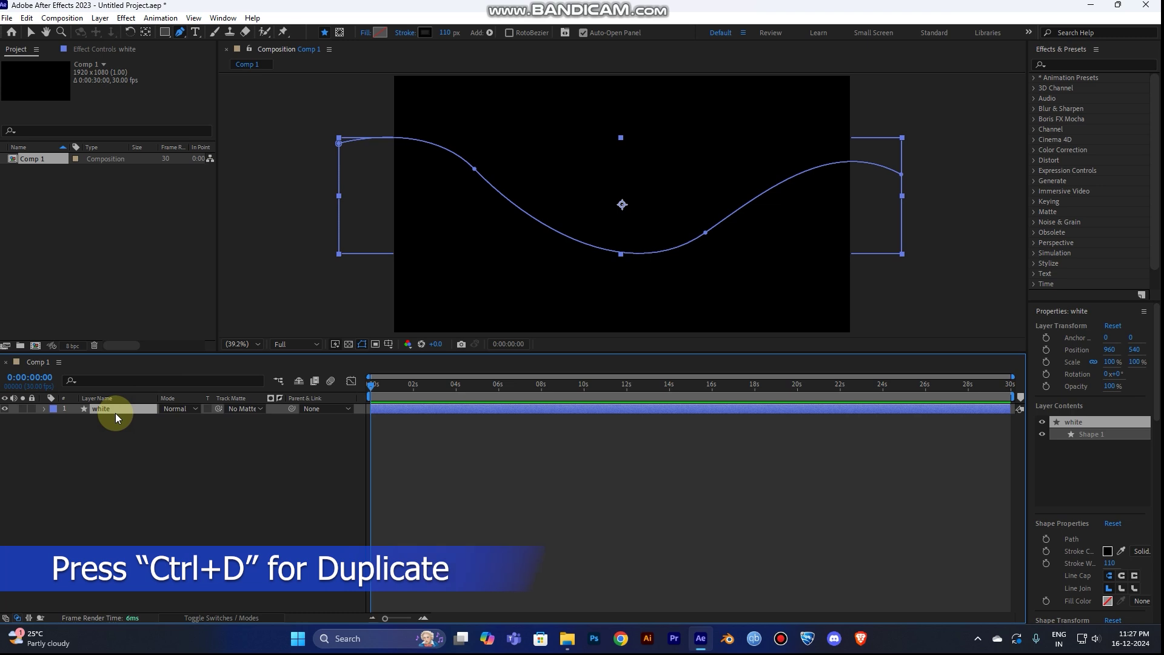
Step: Duplicate the white layer twice and rename the middle copy 'Black'
{"action": "key", "text": "ctrl"}
{"action": "key", "text": "ctrl+d"}
{"action": "key", "text": "ctrl+d"}
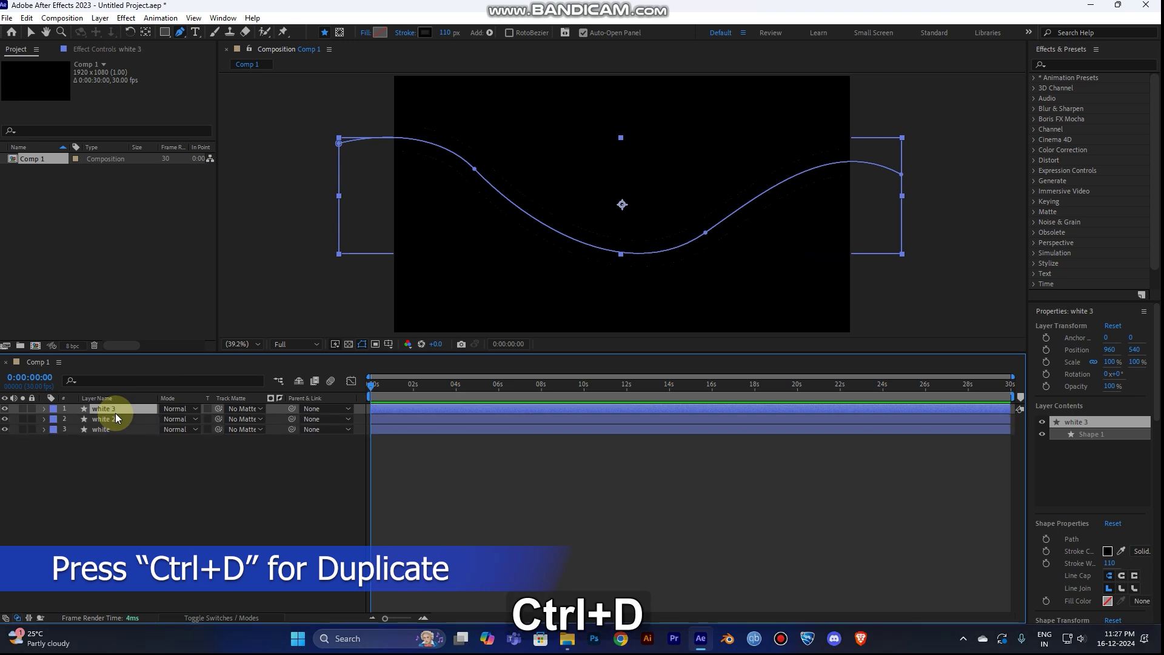
{"action": "left_click", "coordinate": [115, 416]}
{"action": "right_click", "coordinate": [116, 416]}
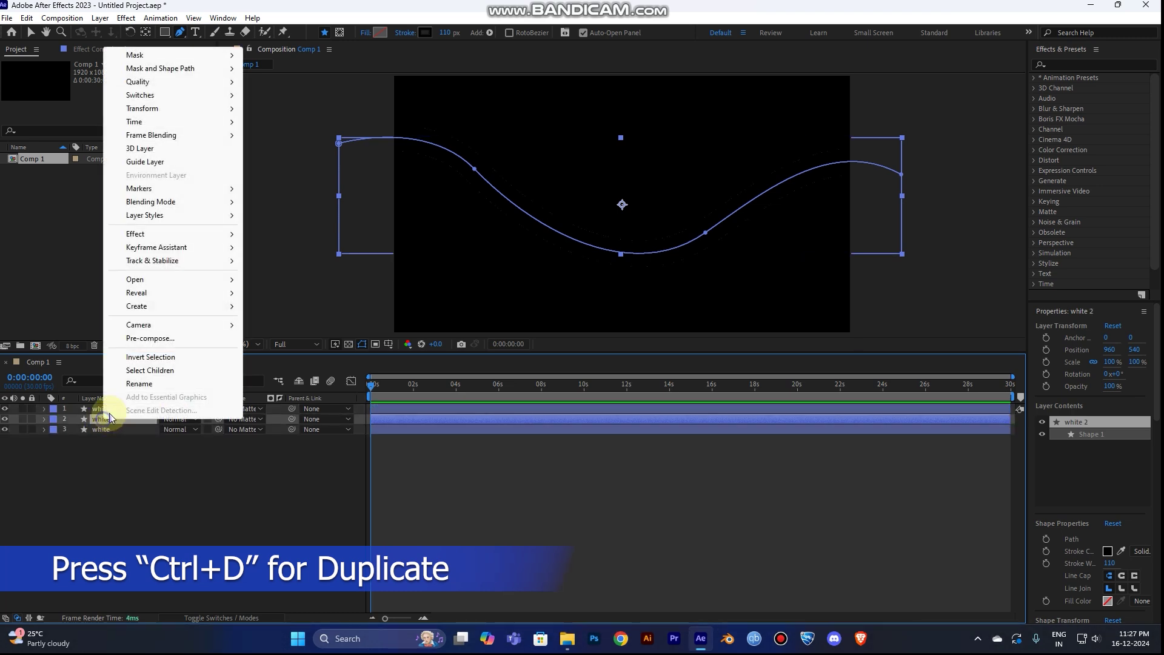
{"action": "left_click", "coordinate": [140, 384]}
{"action": "type", "text": "Black"}
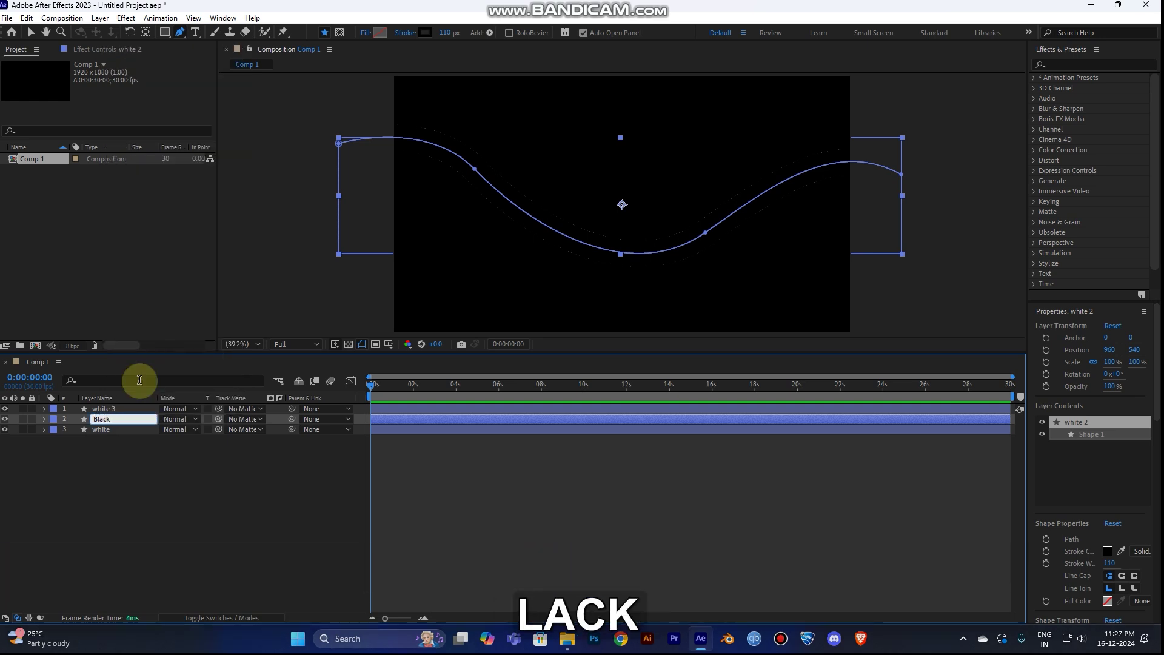
{"action": "left_click", "coordinate": [117, 408]}
Step: Rename the top copy 'Dash' and hide the Dash and Black layers
{"action": "right_click", "coordinate": [121, 409]}
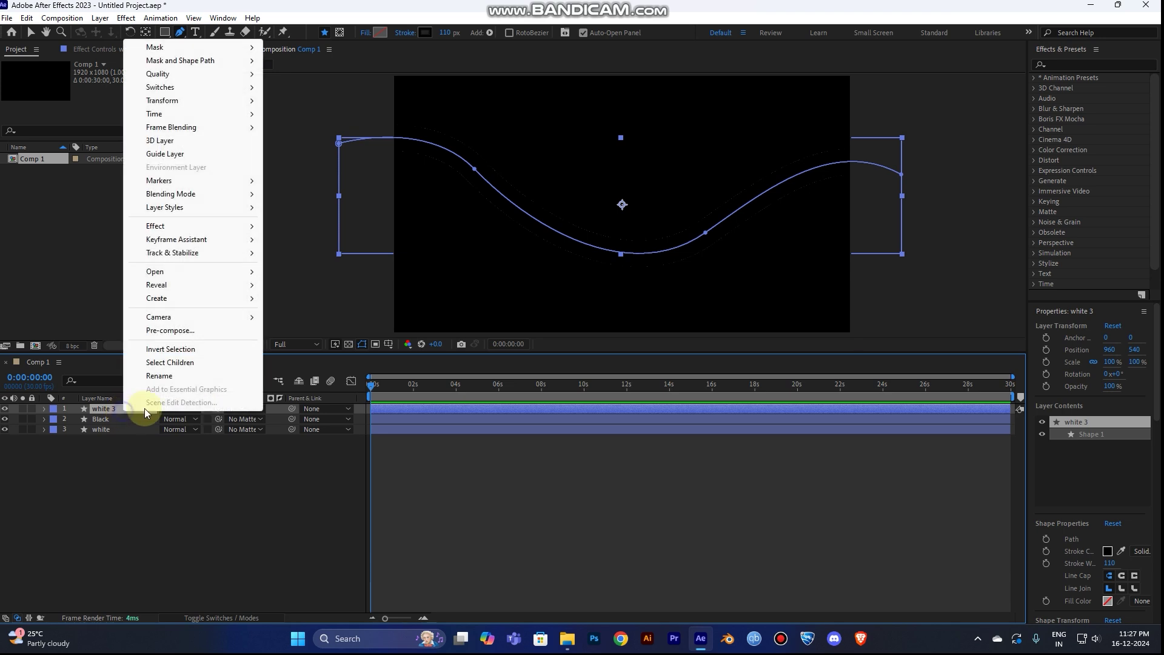
{"action": "left_click", "coordinate": [176, 379]}
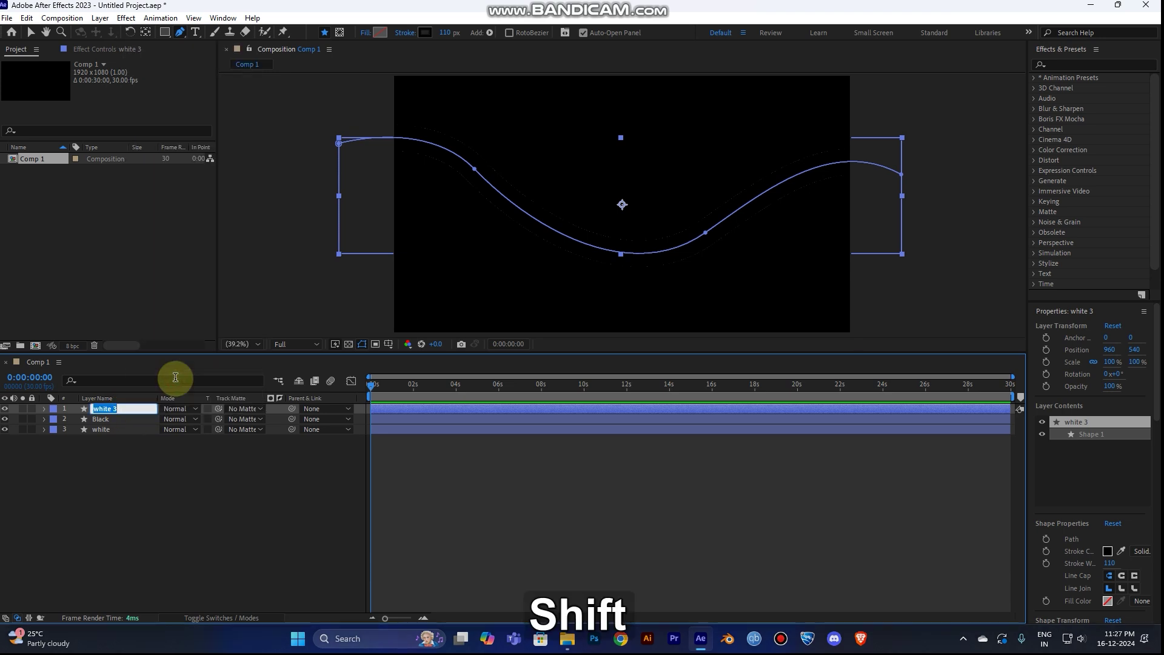
{"action": "type", "text": "Dash"}
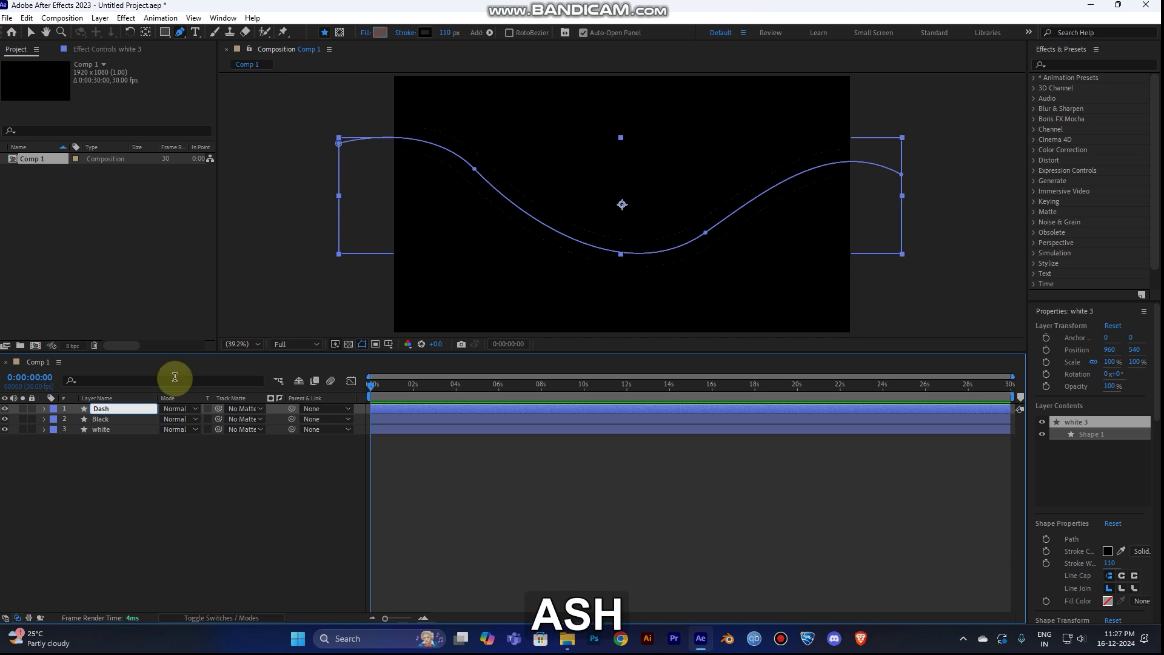
{"action": "key", "text": "Return"}
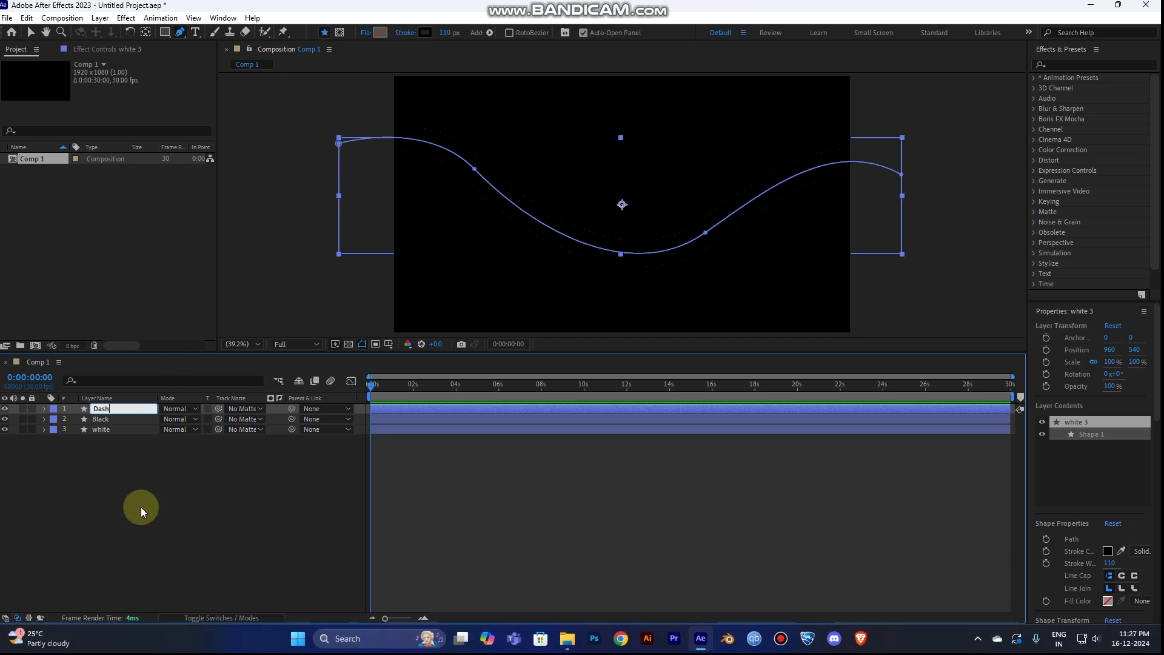
{"action": "left_click_drag", "start_coordinate": [4, 409], "coordinate": [4, 420]}
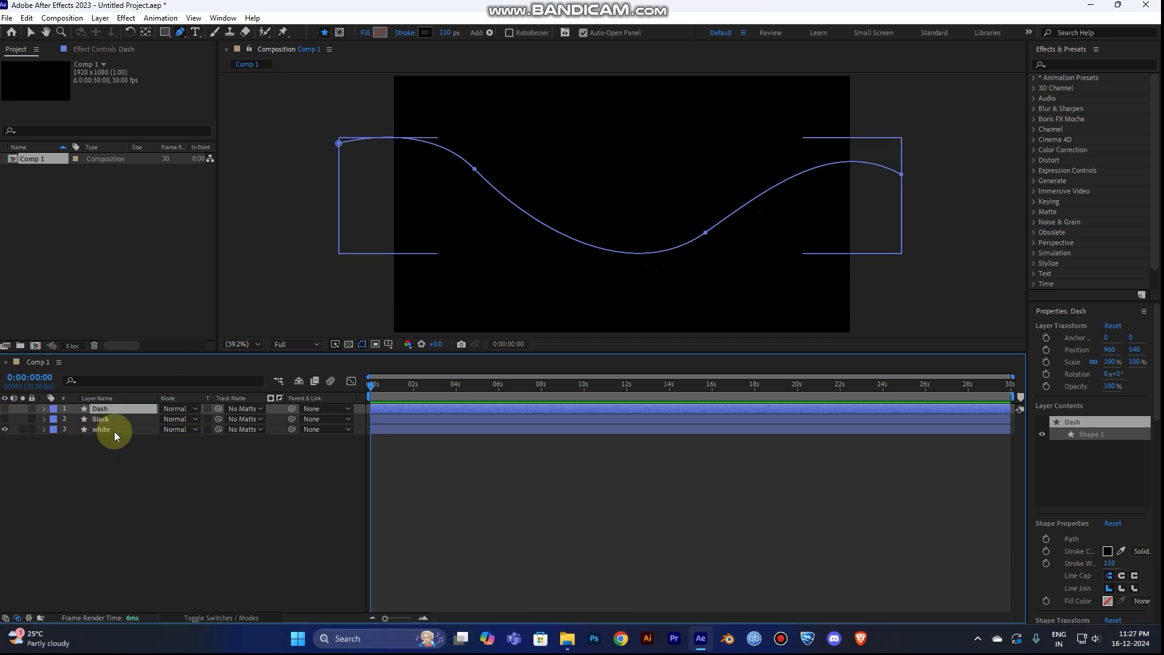
Step: Give the white layer a 150 px pure white stroke
{"action": "left_click", "coordinate": [120, 430]}
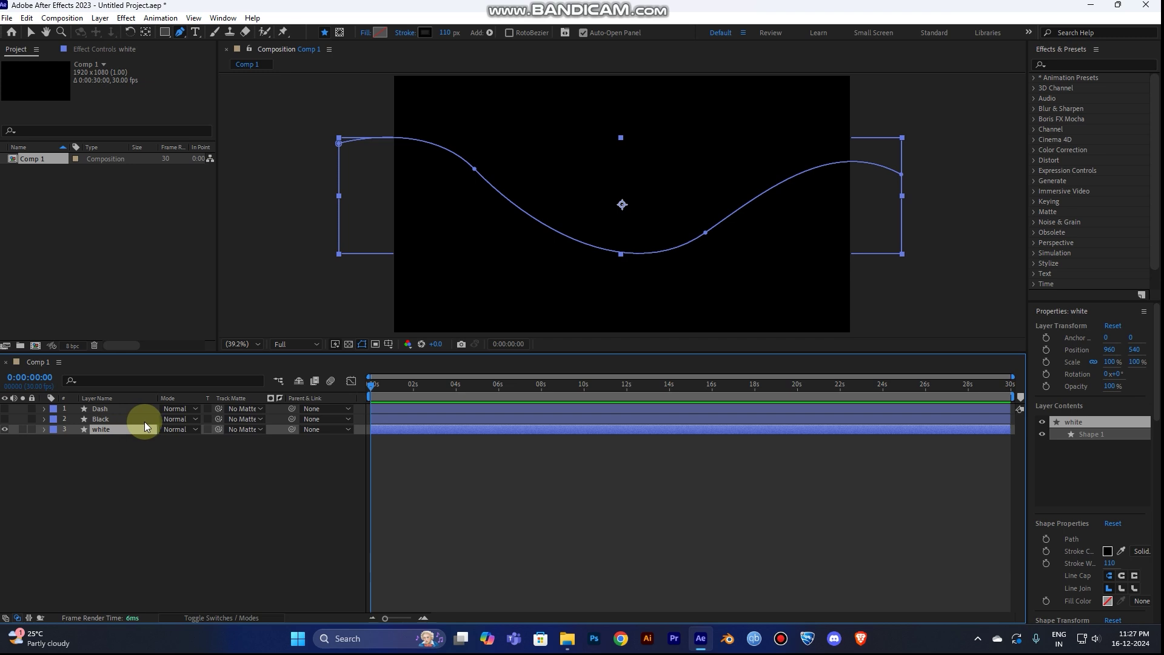
{"action": "left_click", "coordinate": [446, 36]}
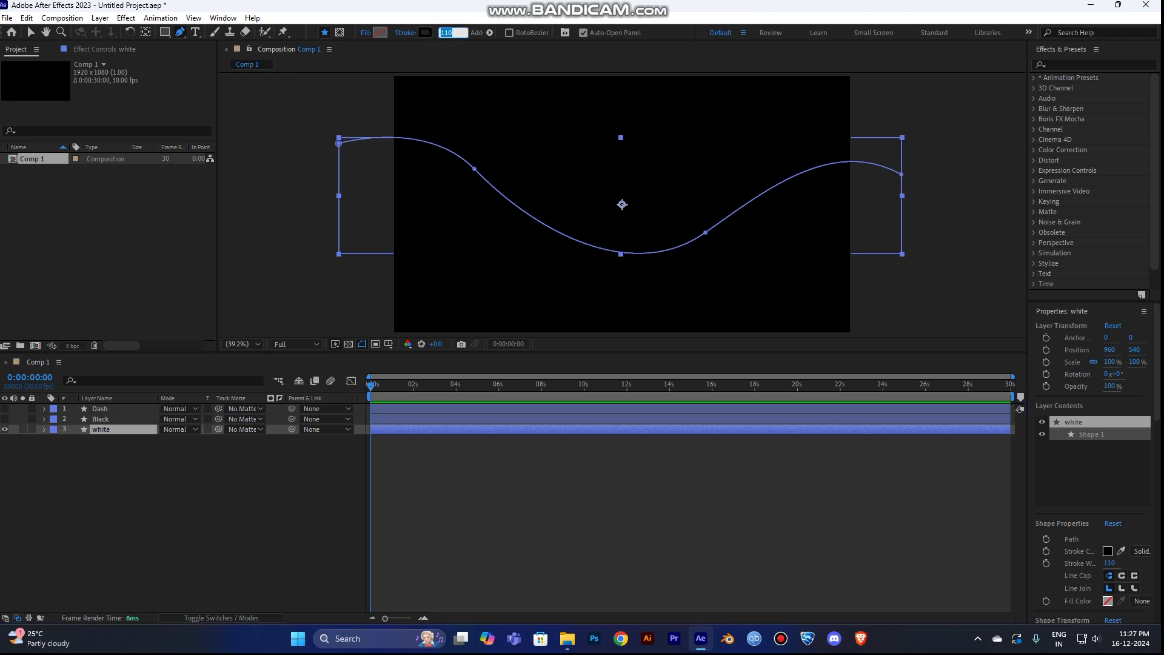
{"action": "type", "text": "1500"}
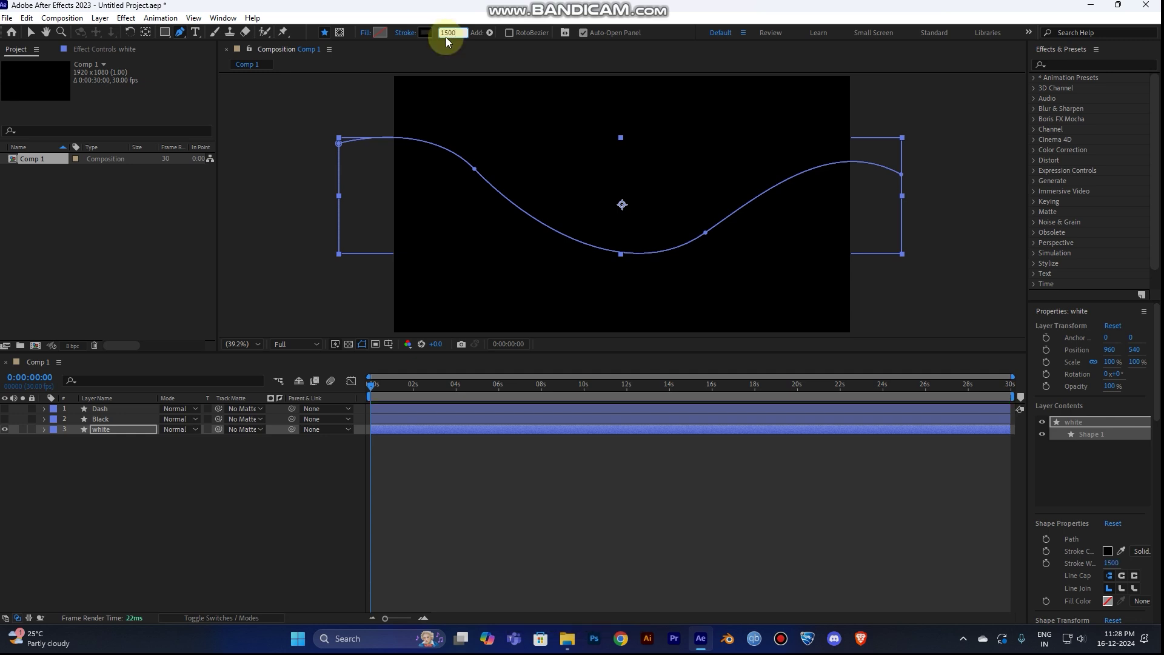
{"action": "key", "text": "BackSpace"}
{"action": "key", "text": "Return"}
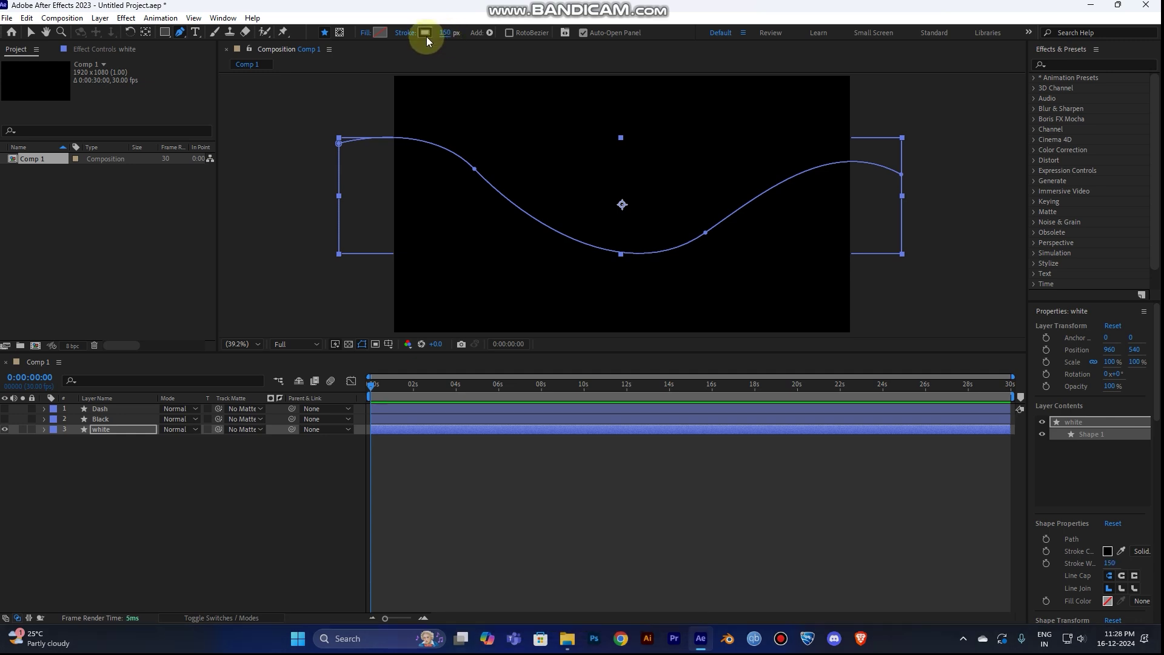
{"action": "left_click", "coordinate": [426, 34]}
{"action": "left_click_drag", "start_coordinate": [698, 124], "coordinate": [633, 71]}
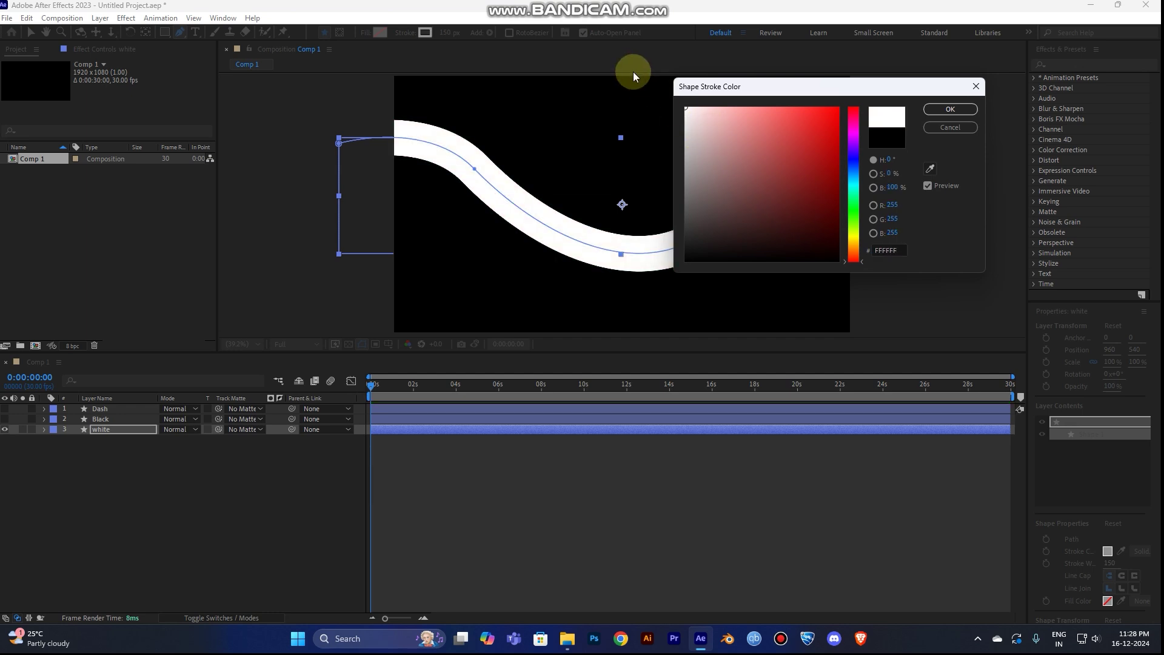
{"action": "left_click", "coordinate": [943, 110]}
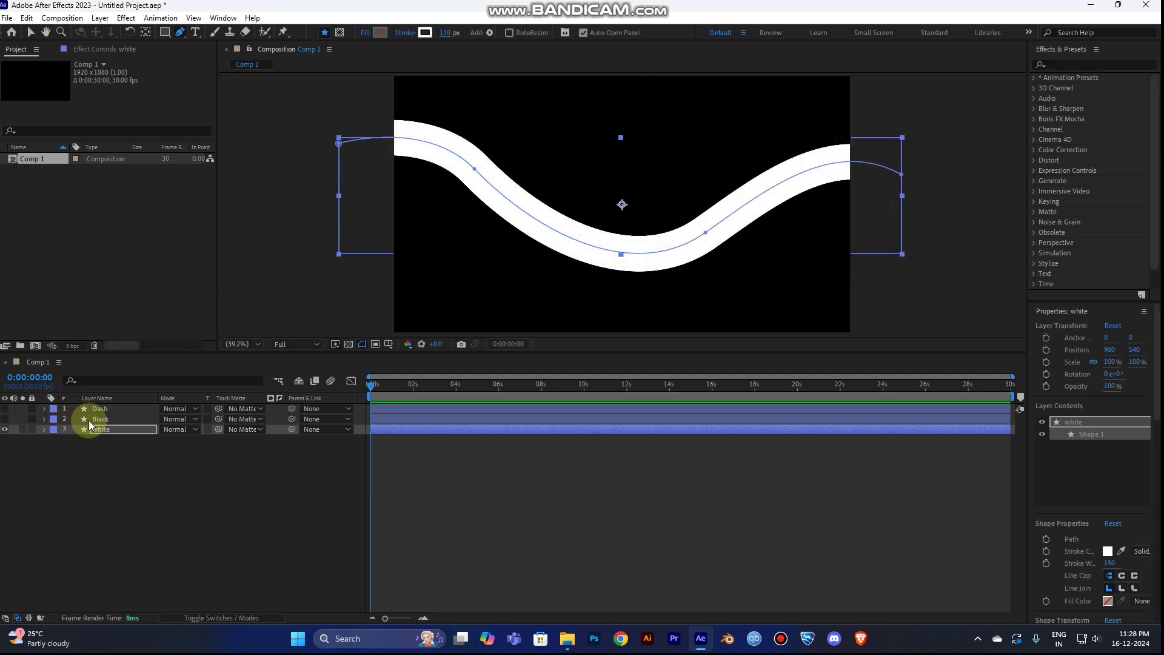
Step: Show the Black layer again and set its stroke width to 110 px
{"action": "left_click", "coordinate": [114, 422]}
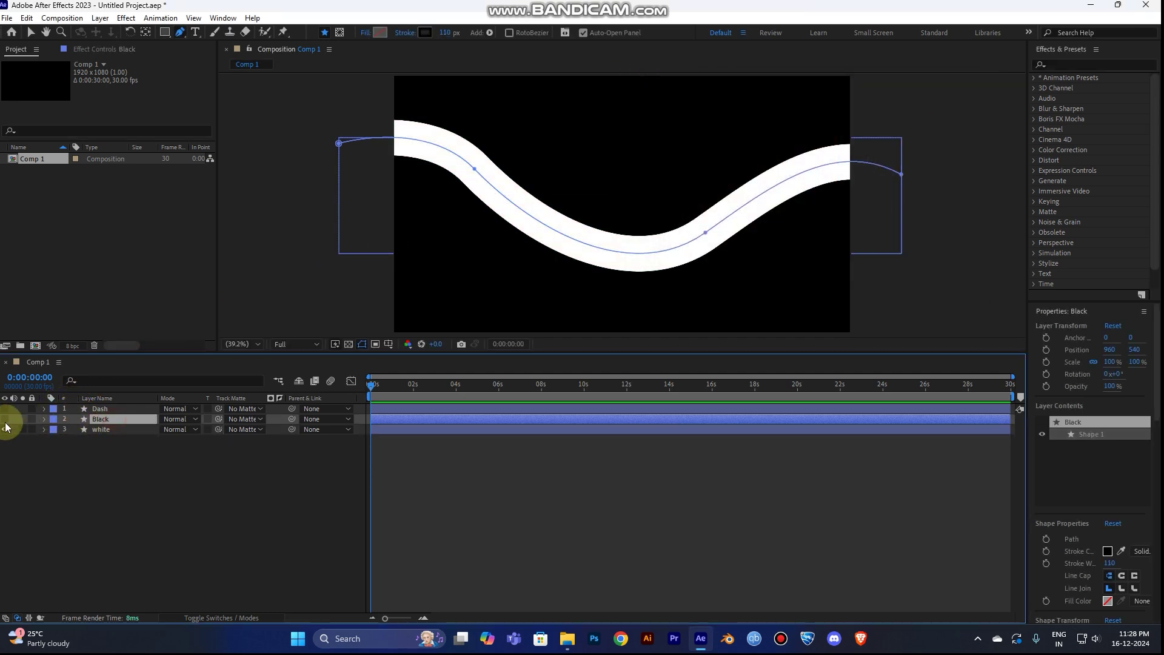
{"action": "left_click", "coordinate": [5, 419]}
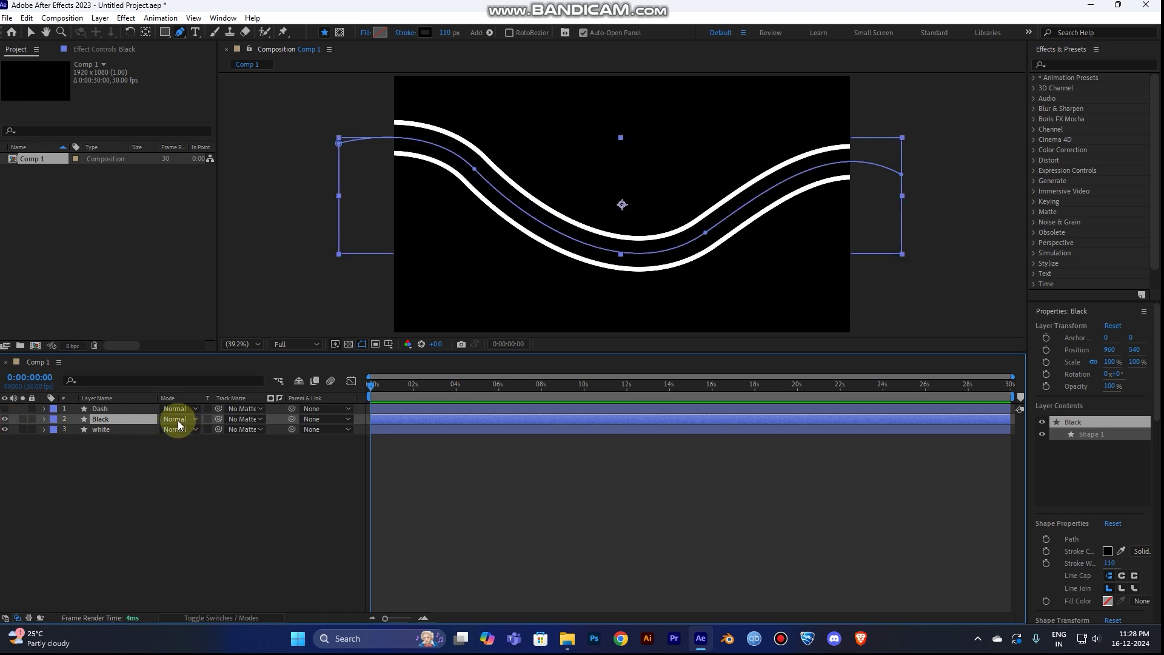
{"action": "left_click", "coordinate": [446, 33]}
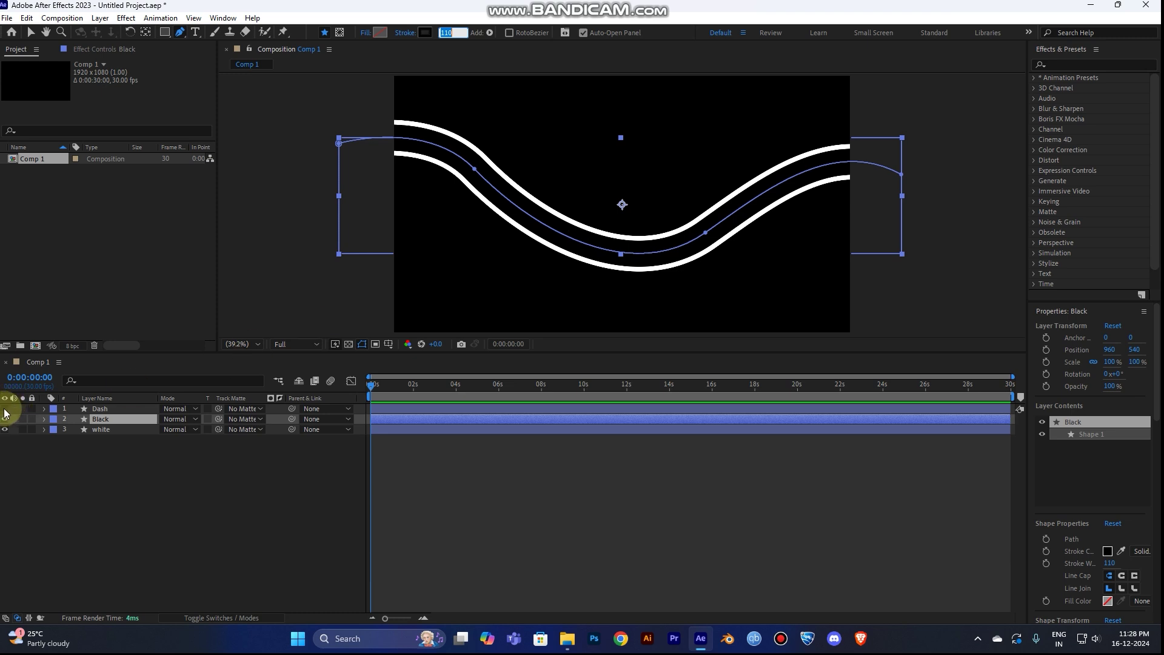
Step: Give the Dash layer a white stroke 10 px wide for the centre line
{"action": "left_click", "coordinate": [104, 410]}
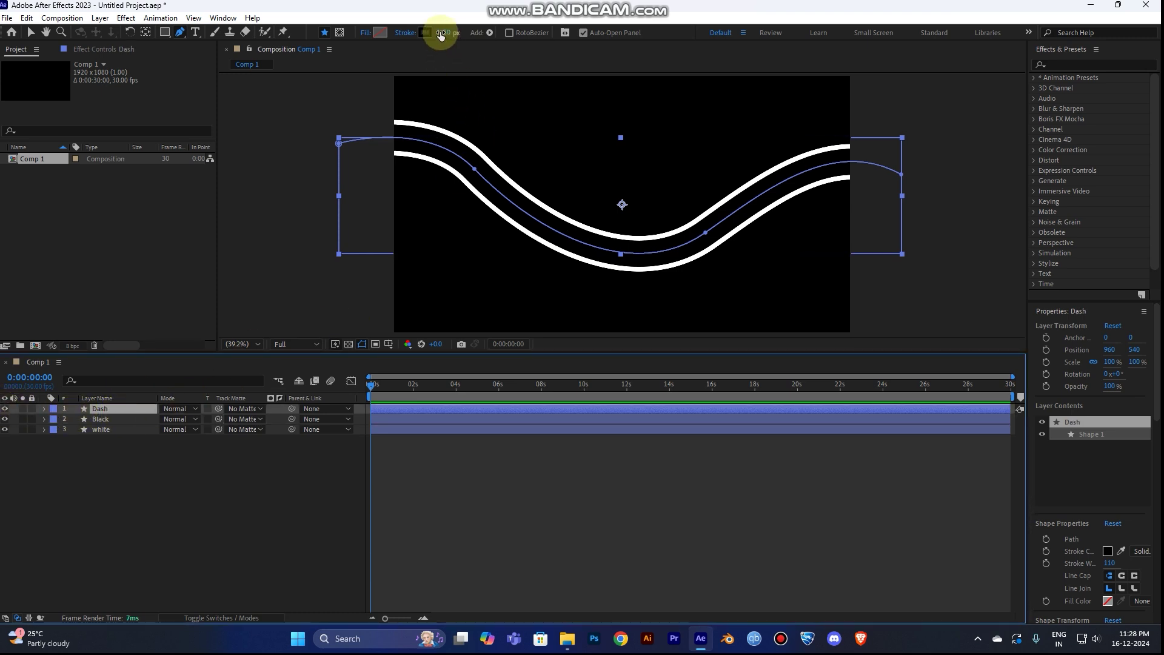
{"action": "left_click", "coordinate": [423, 36]}
{"action": "left_click", "coordinate": [710, 156]}
{"action": "left_click", "coordinate": [676, 108]}
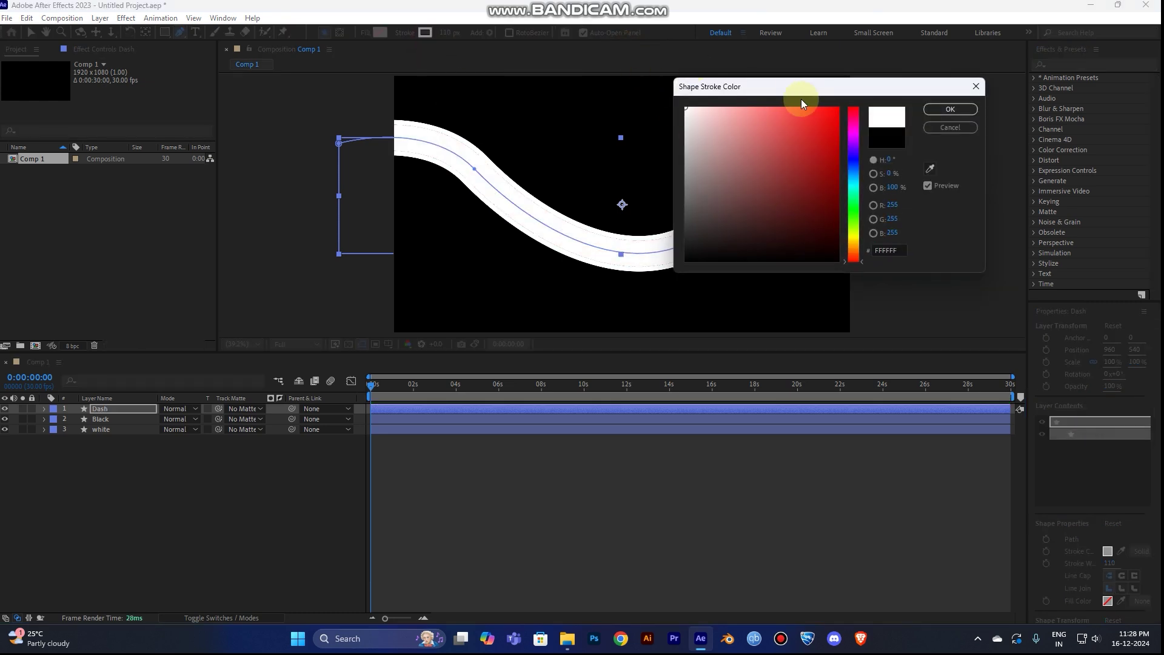
{"action": "left_click", "coordinate": [950, 109]}
{"action": "left_click", "coordinate": [447, 32]}
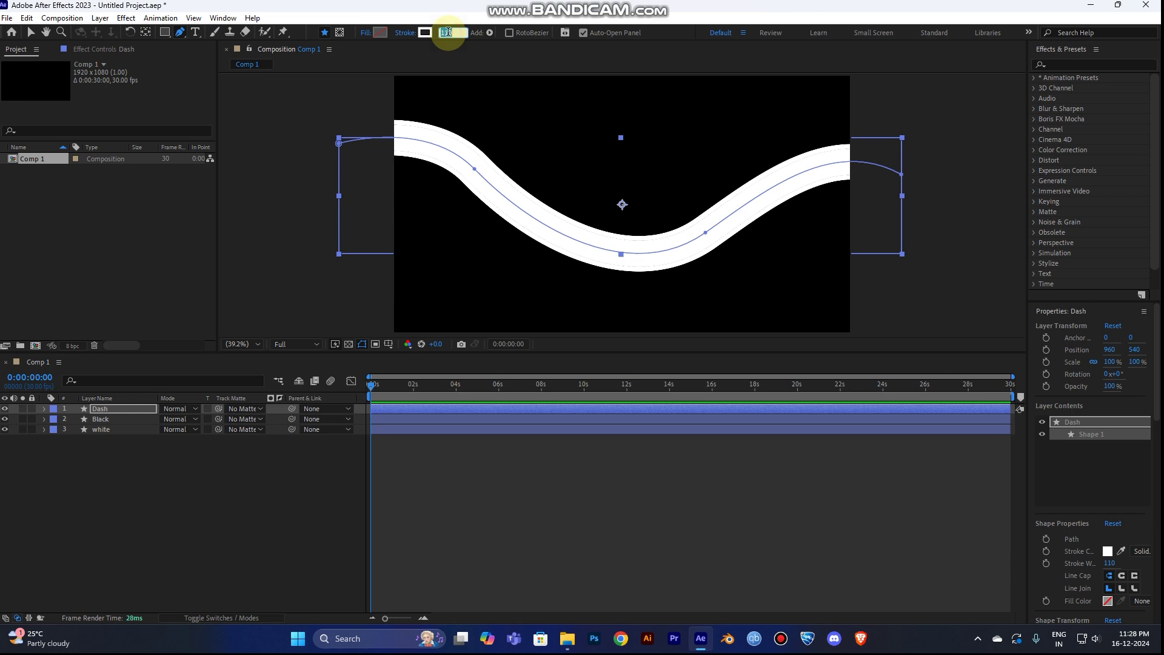
{"action": "type", "text": "10"}
{"action": "key", "text": "Return"}
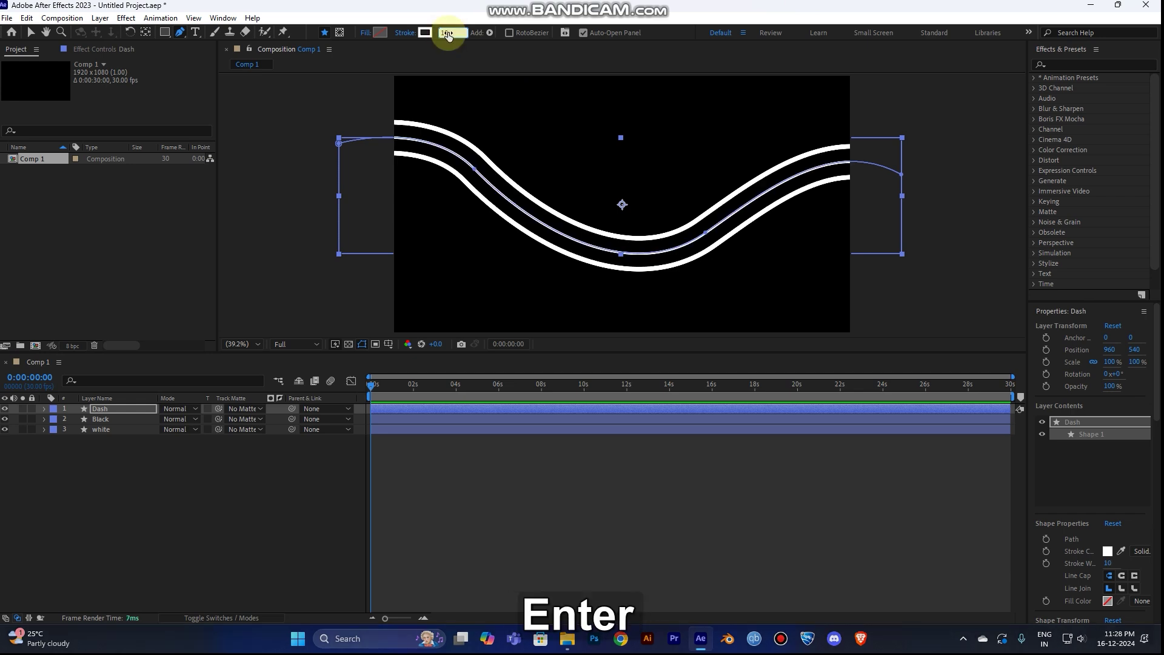
{"action": "left_click", "coordinate": [751, 491]}
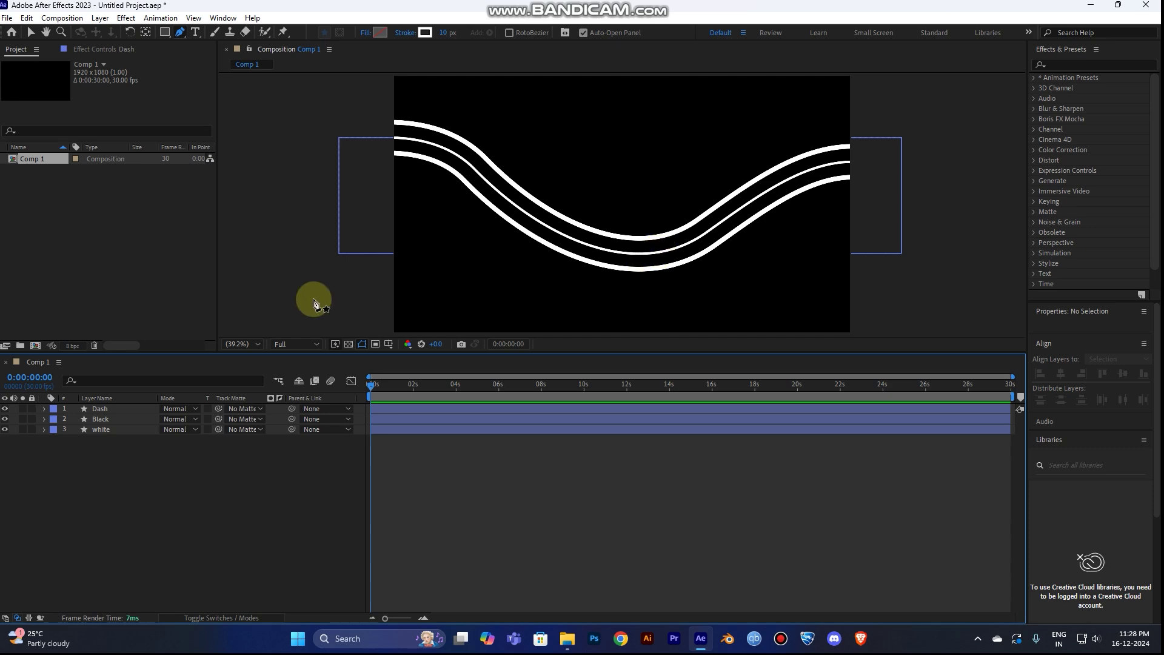
Step: Expand the Dash layer down to Contents > Shape 1 > Stroke 1
{"action": "left_click", "coordinate": [91, 409]}
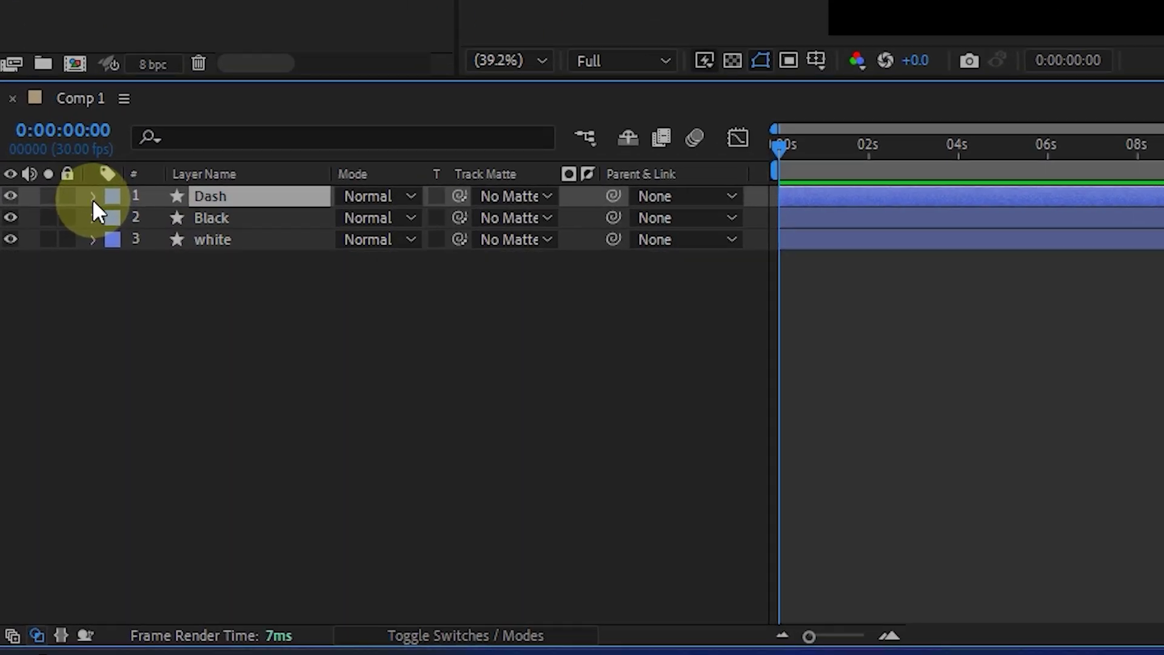
{"action": "left_click", "coordinate": [92, 197]}
{"action": "left_click", "coordinate": [92, 197]}
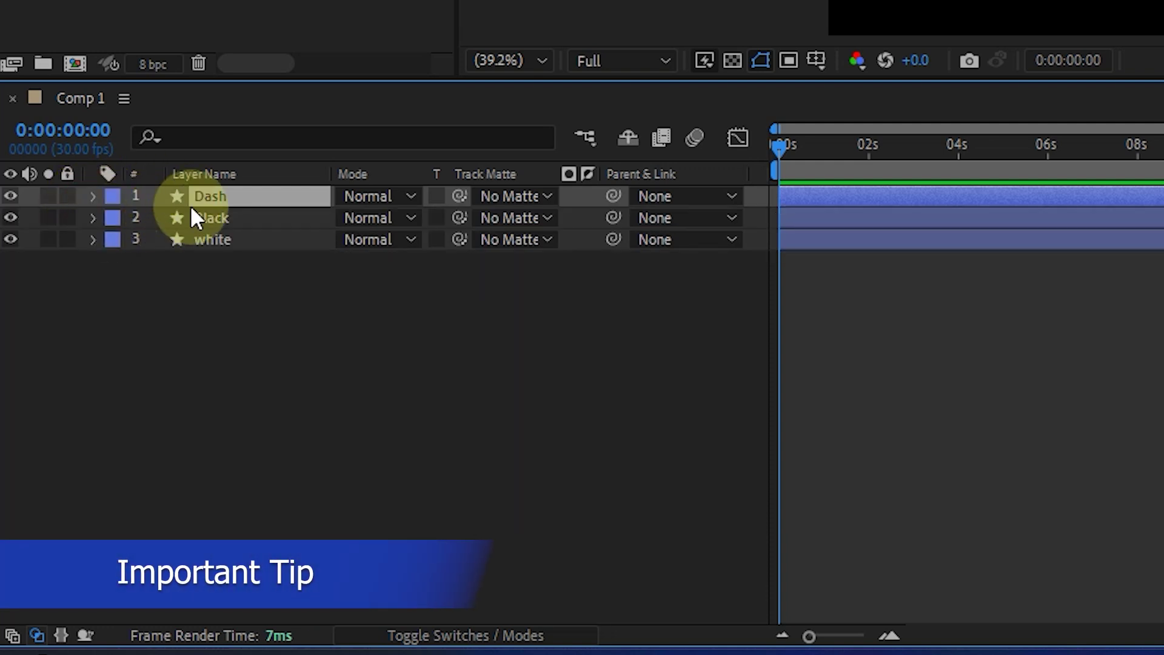
{"action": "left_click", "coordinate": [93, 199]}
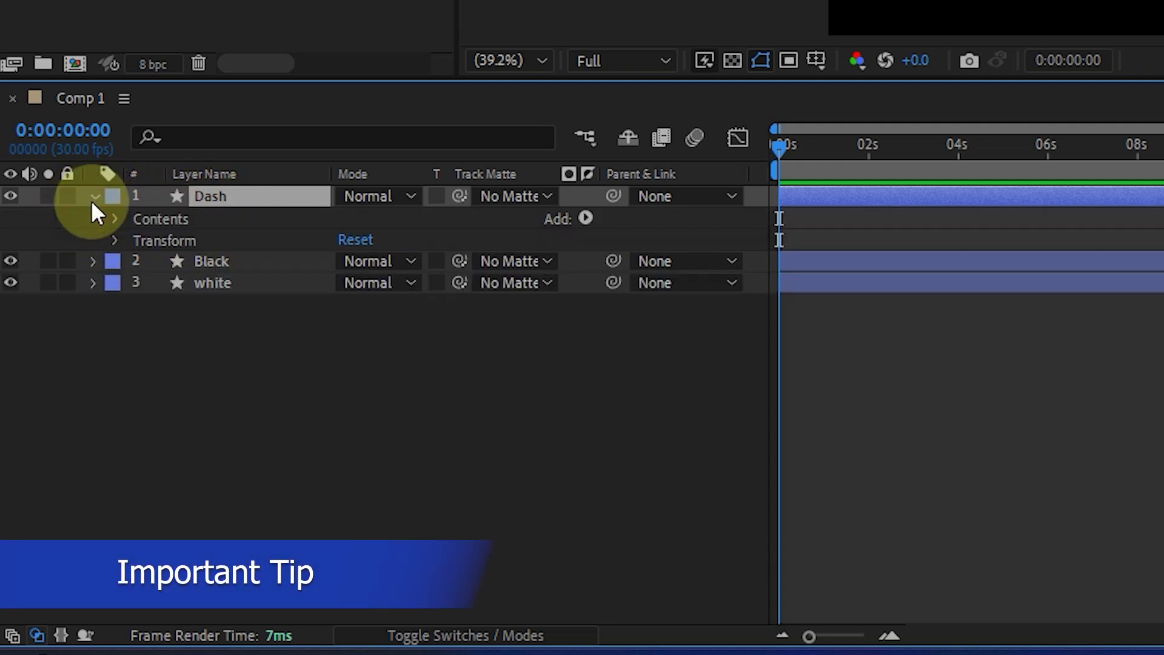
{"action": "left_click", "coordinate": [116, 219]}
{"action": "left_click", "coordinate": [137, 241]}
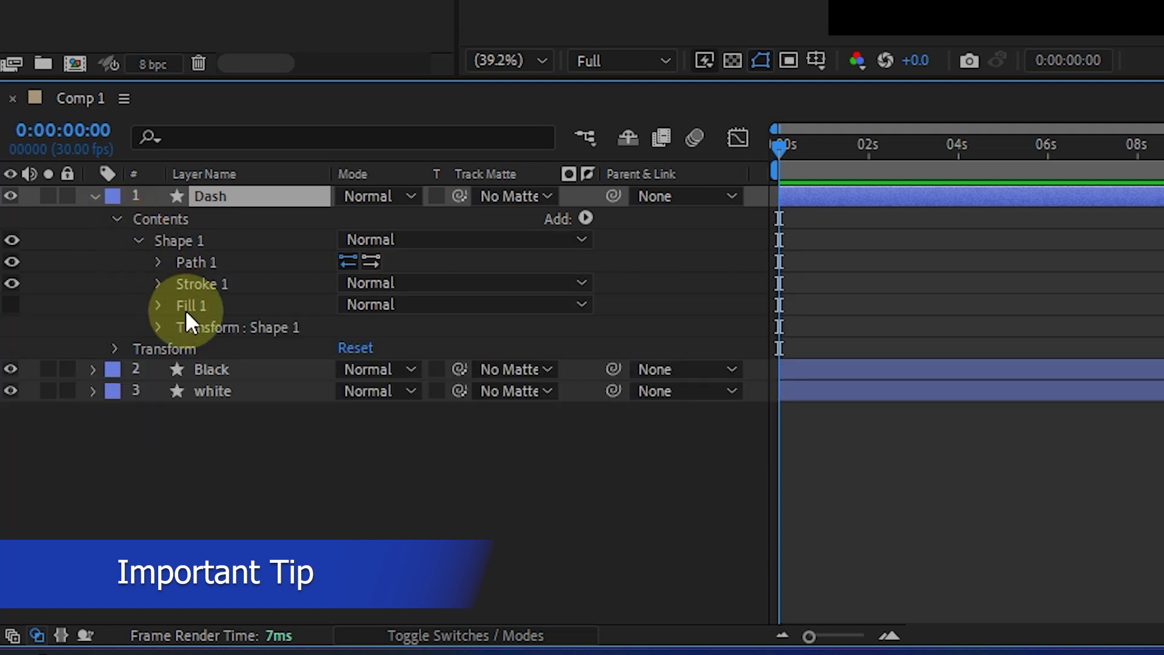
{"action": "left_click", "coordinate": [157, 283]}
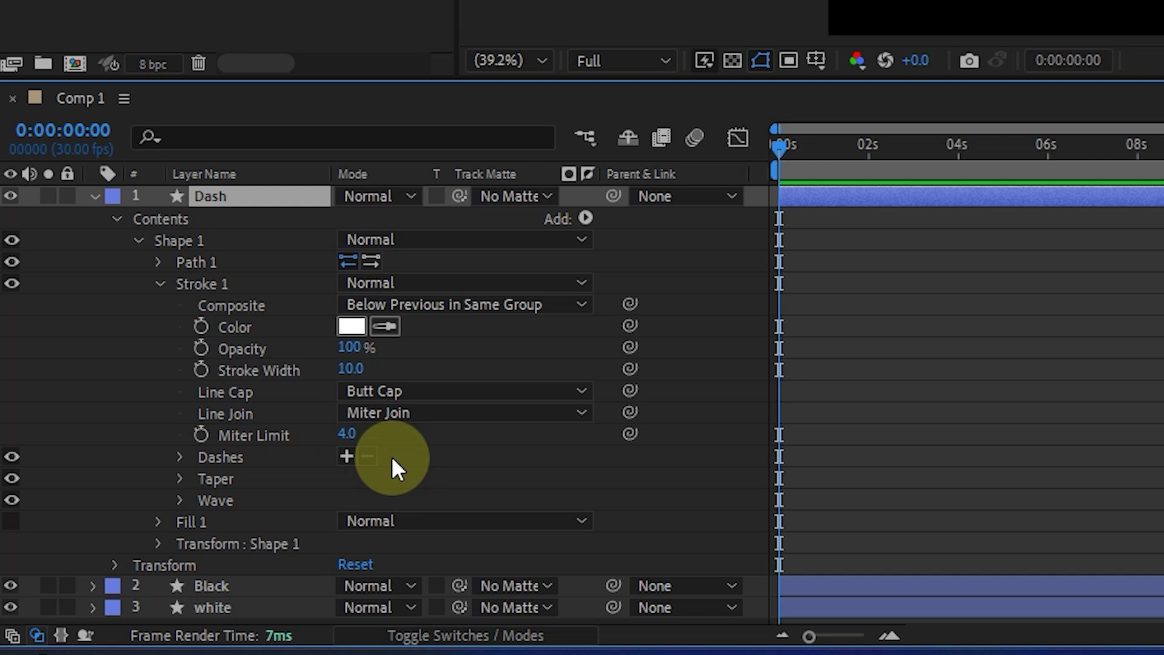
Step: Add Dashes to the stroke and set the dash length to 25
{"action": "left_click", "coordinate": [347, 456]}
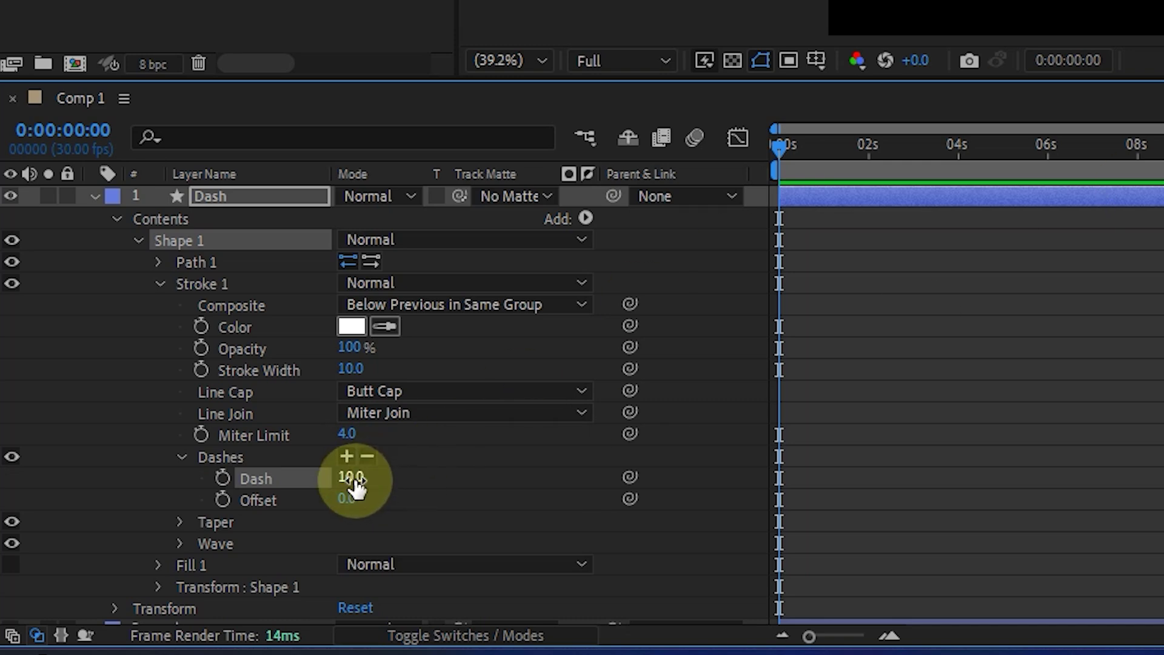
{"action": "left_click_drag", "start_coordinate": [351, 478], "coordinate": [458, 475]}
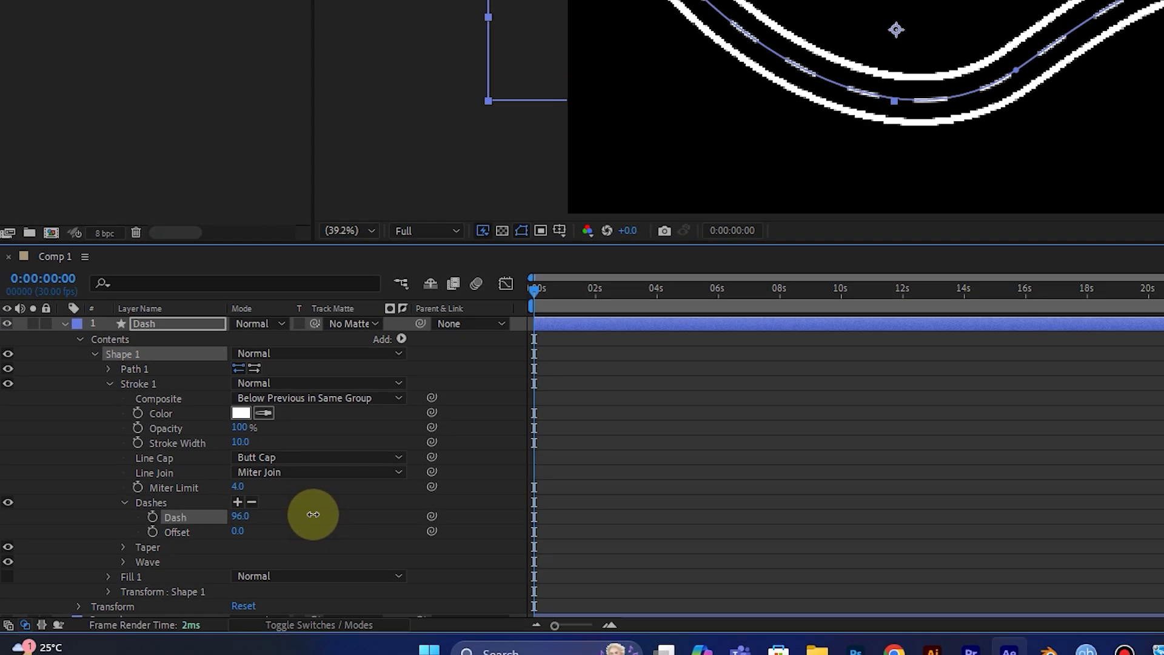
{"action": "left_click_drag", "start_coordinate": [313, 514], "coordinate": [356, 511]}
{"action": "left_click_drag", "start_coordinate": [246, 539], "coordinate": [165, 543]}
{"action": "left_click", "coordinate": [165, 543]}
{"action": "type", "text": "25"}
{"action": "key", "text": "Return"}
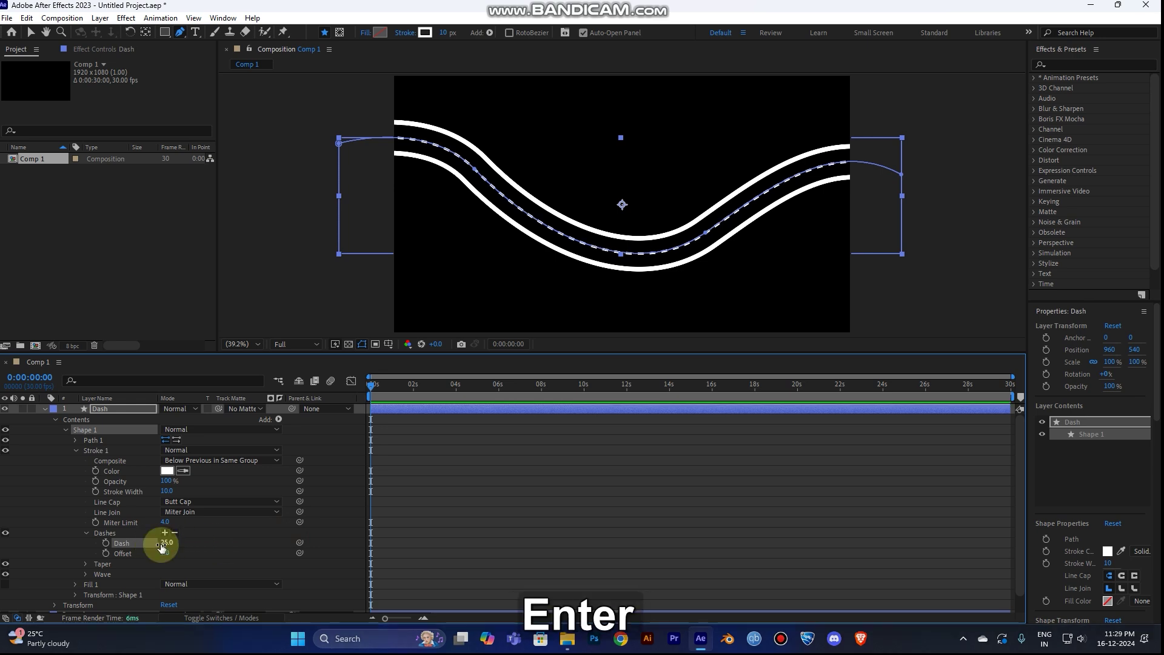
{"action": "left_click", "coordinate": [483, 540]}
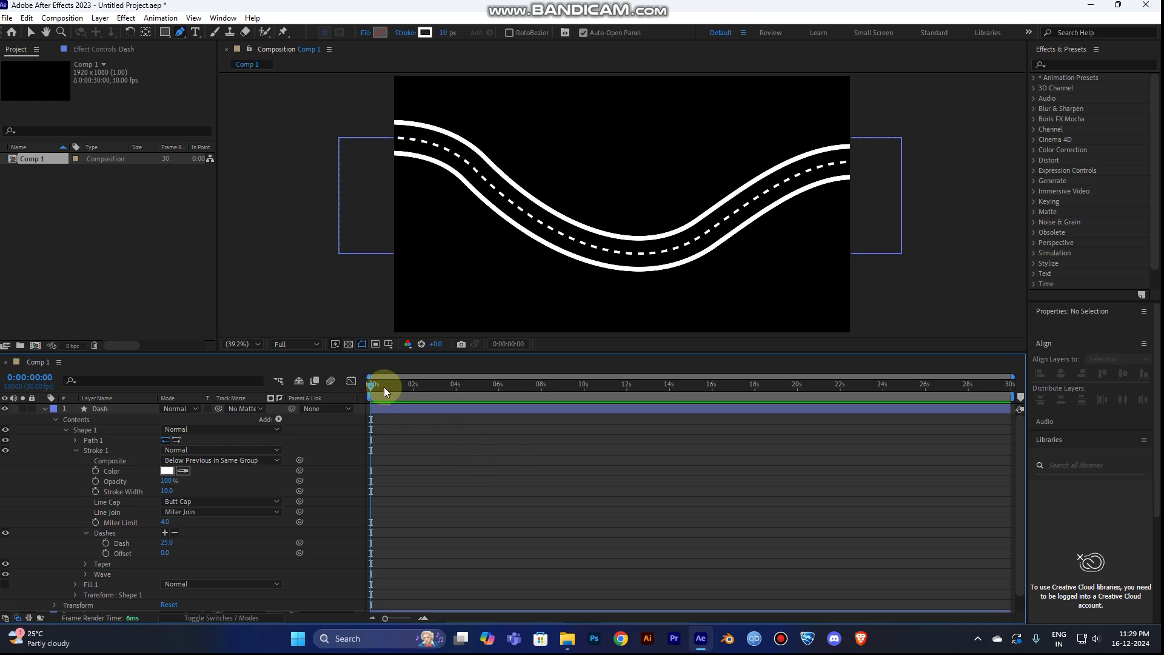
Step: Slide the dashes along the road, then enter a dash Offset of 50
{"action": "left_click", "coordinate": [170, 520]}
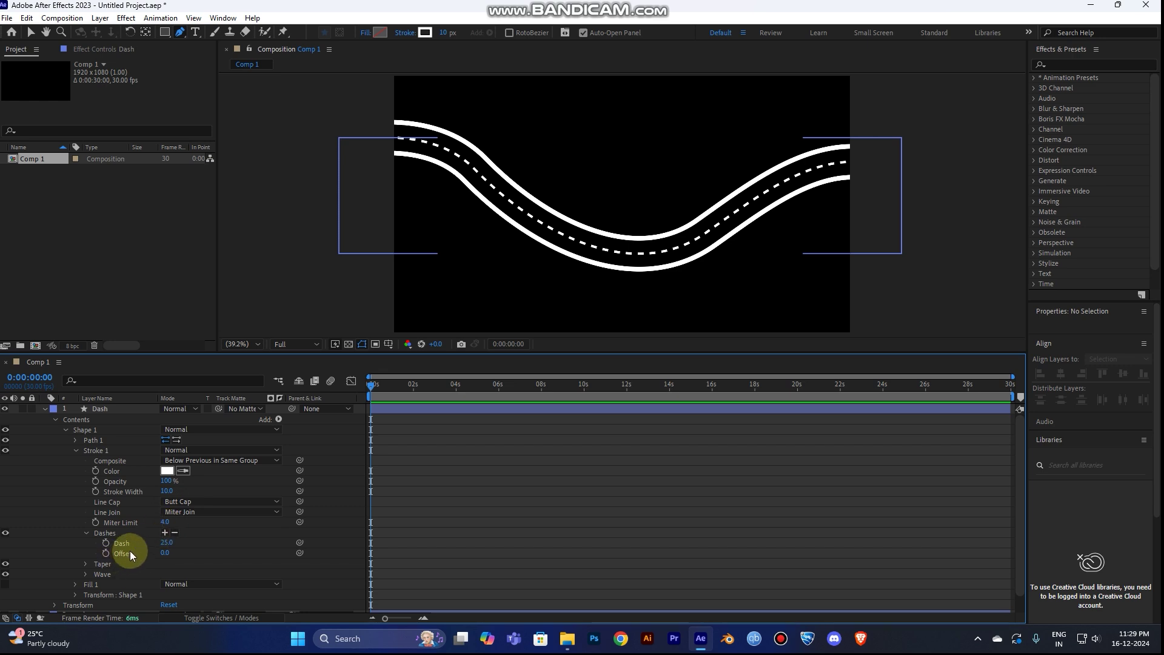
{"action": "left_click_drag", "start_coordinate": [167, 554], "coordinate": [217, 563]}
{"action": "left_click", "coordinate": [169, 554]}
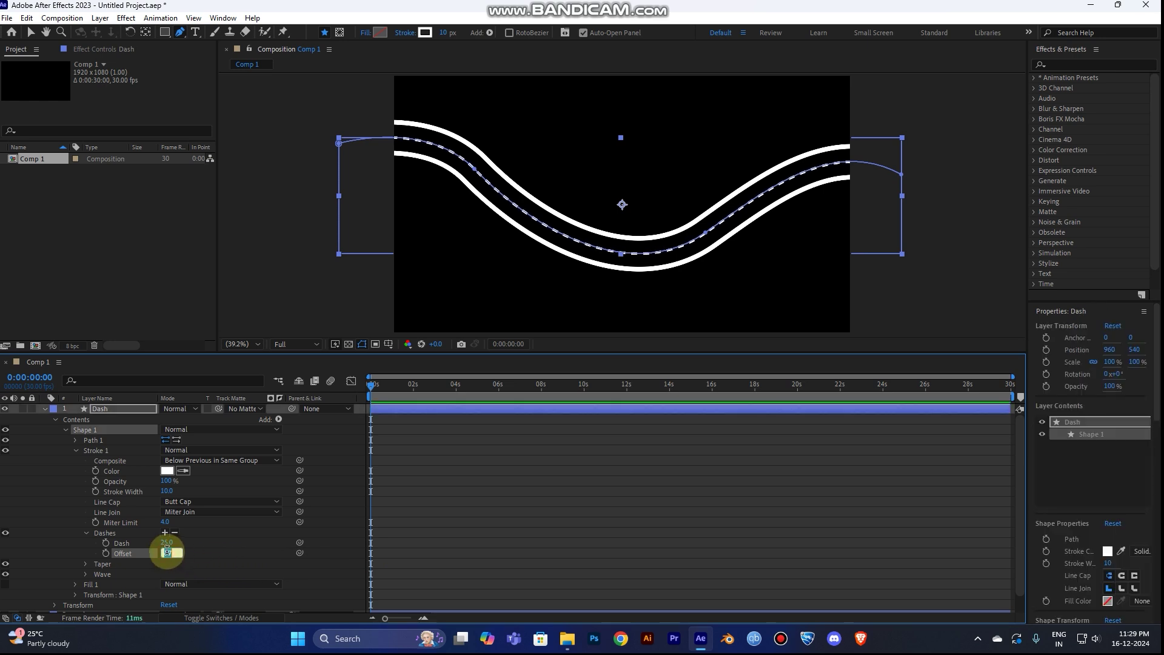
{"action": "type", "text": "50"}
{"action": "key", "text": "Return"}
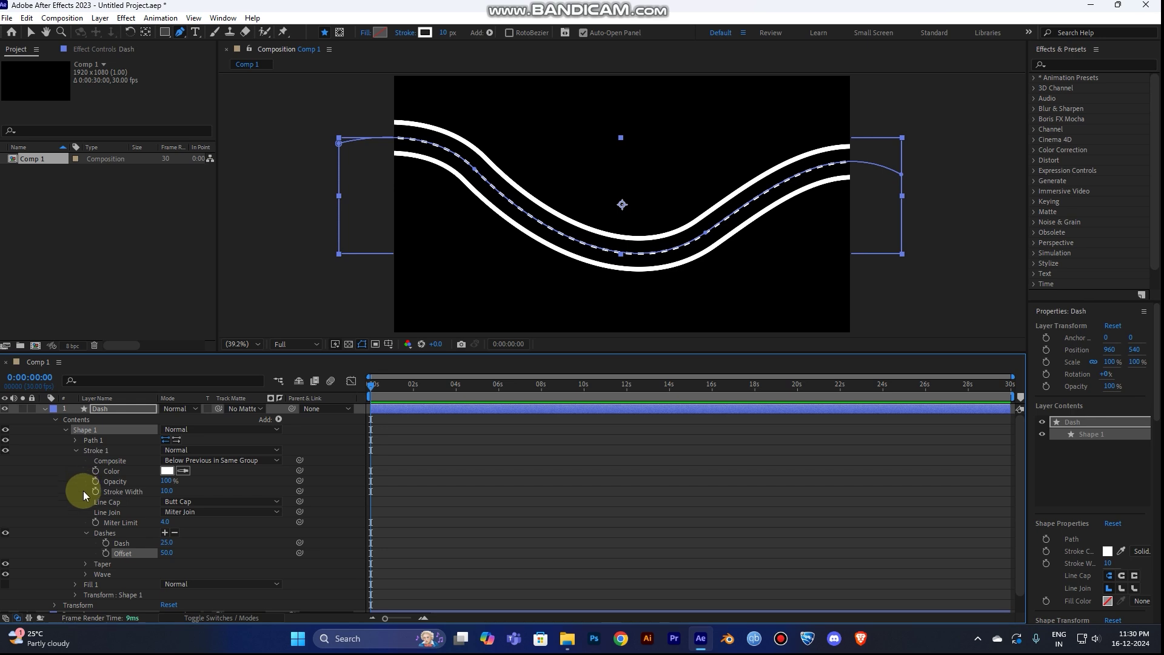
{"action": "key", "text": "alt"}
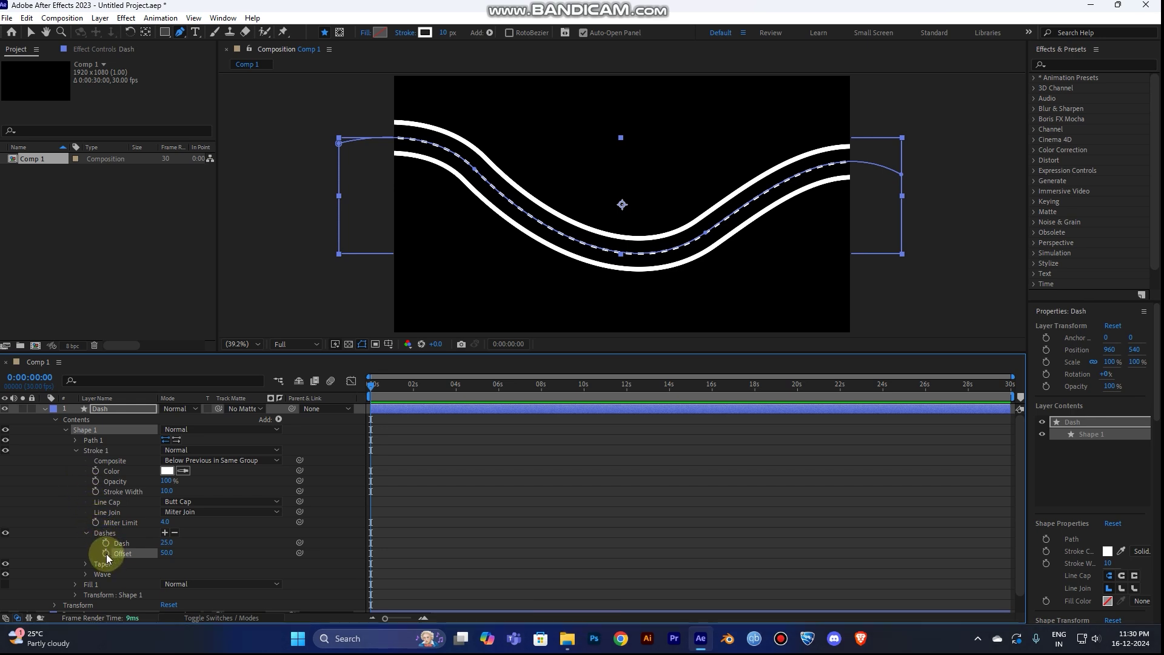
Step: Give the dash Offset the expression time*100 and preview the moving dashes
{"action": "left_click", "coordinate": [106, 554], "text": "alt"}
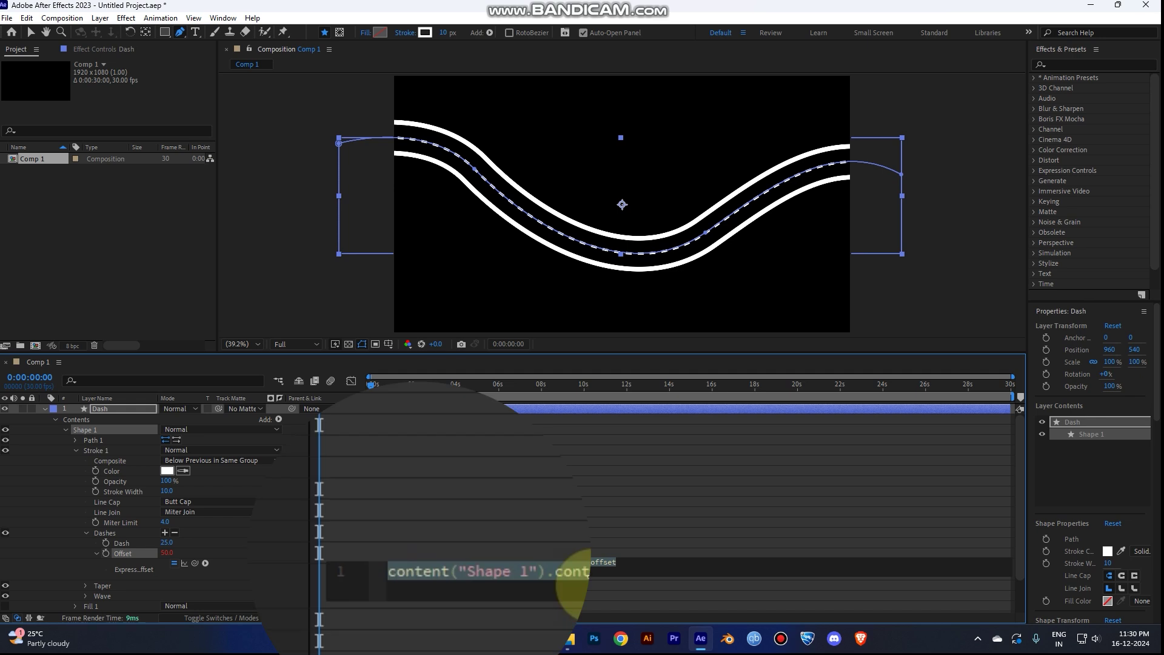
{"action": "type", "text": "time"}
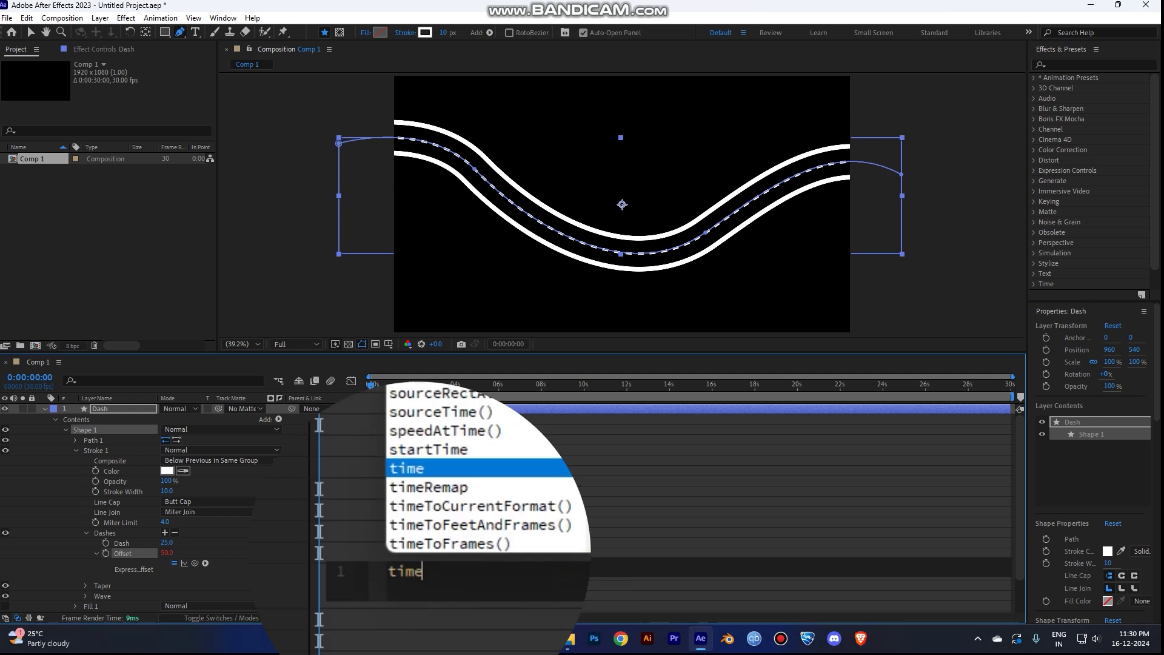
{"action": "left_click", "coordinate": [422, 478]}
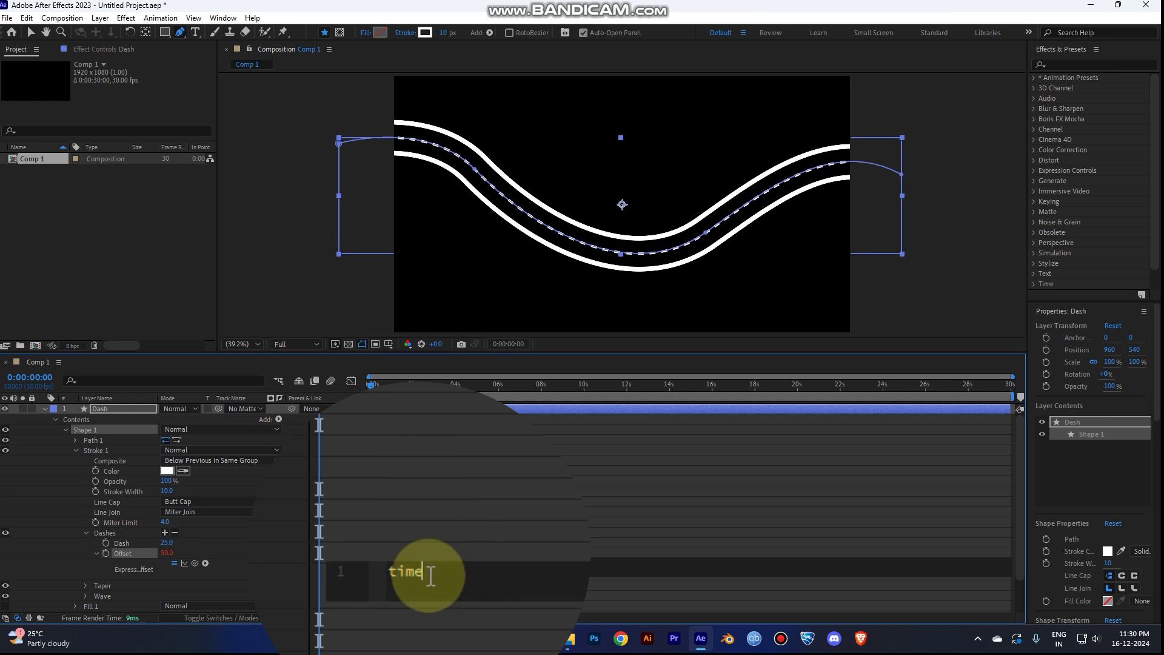
{"action": "type", "text": "*100"}
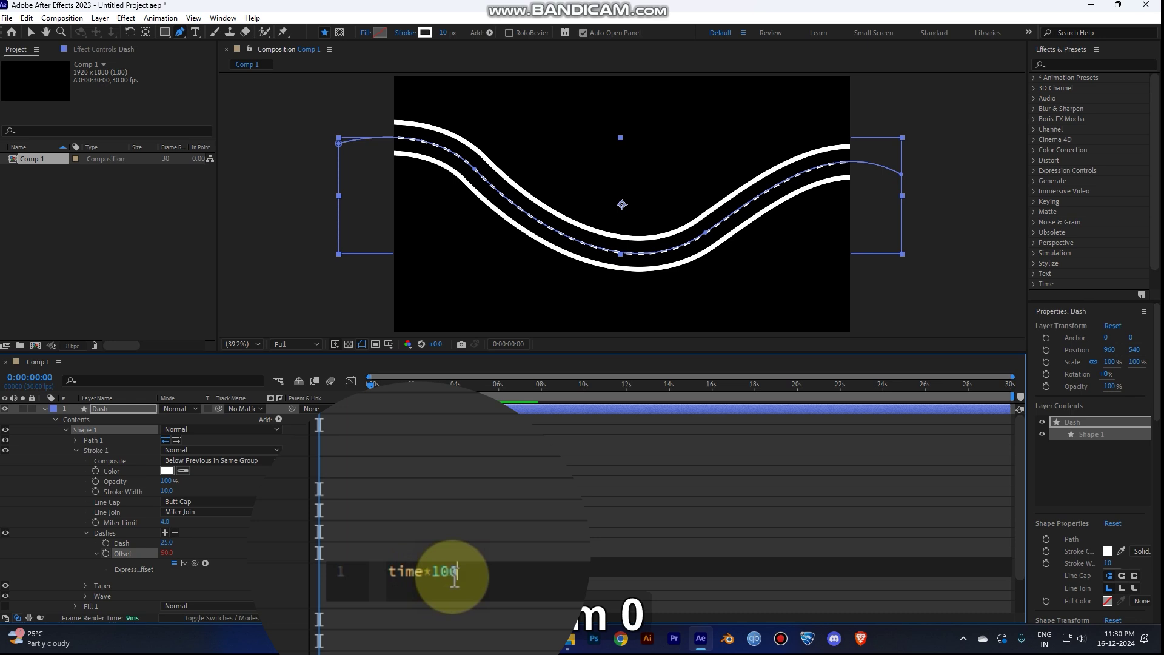
{"action": "key", "text": "KP_Enter"}
{"action": "key", "text": "space"}
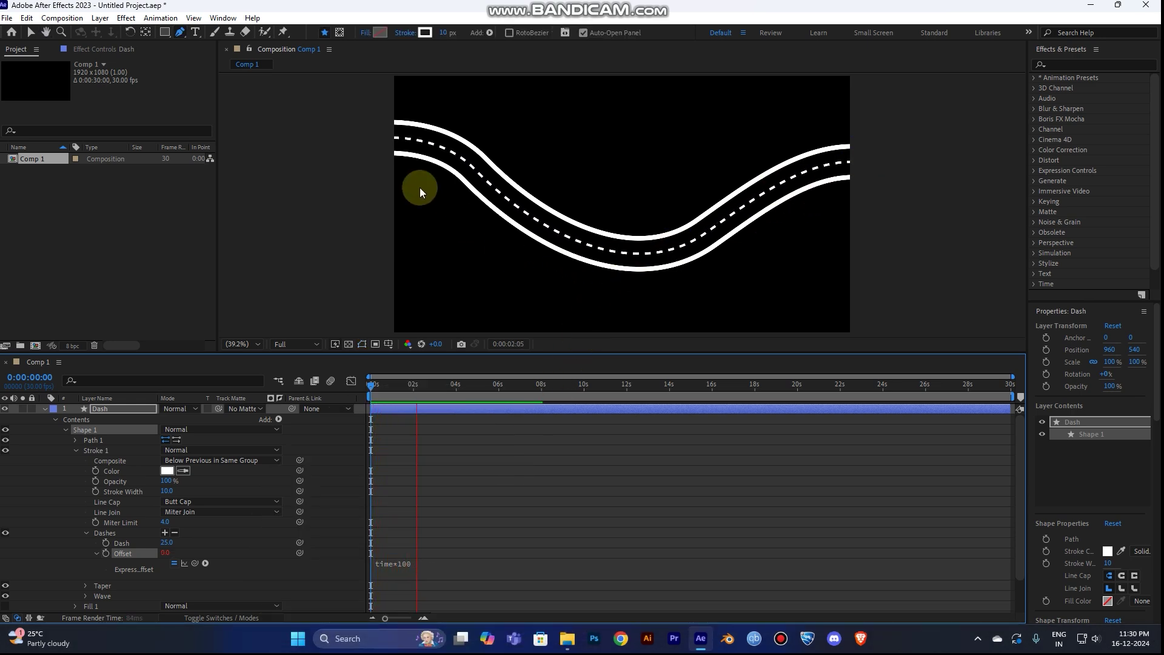
{"action": "key", "text": "space"}
Step: Try a faster time*1000 Offset expression and preview from the start
{"action": "left_click", "coordinate": [423, 564]}
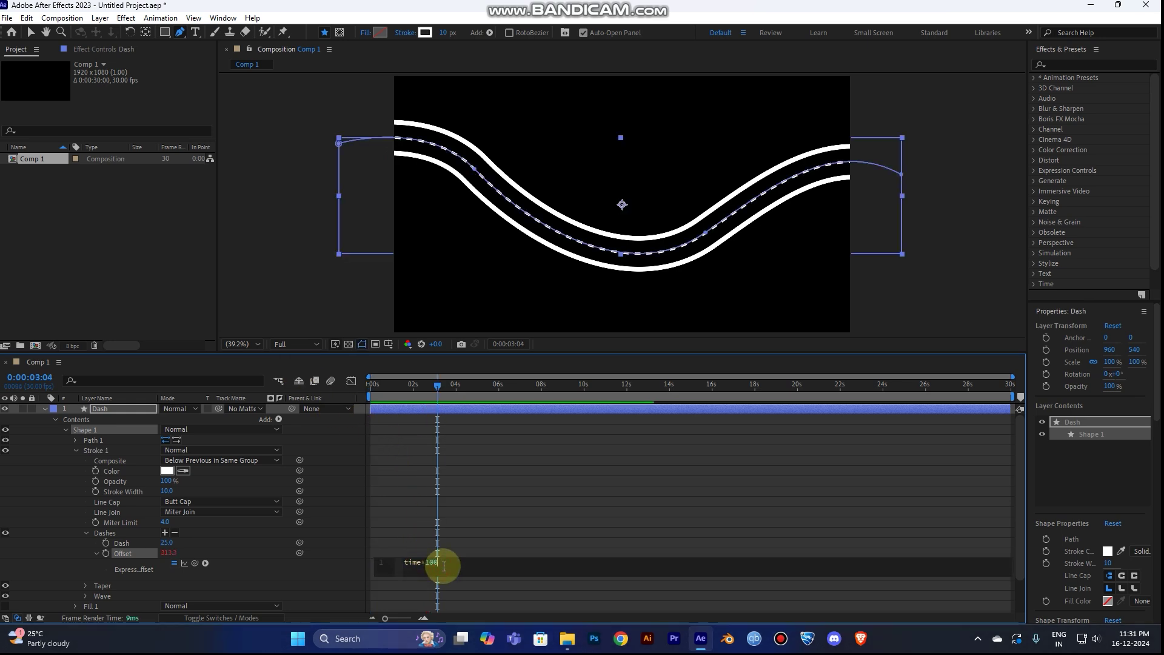
{"action": "type", "text": "0"}
{"action": "key", "text": "KP_Enter"}
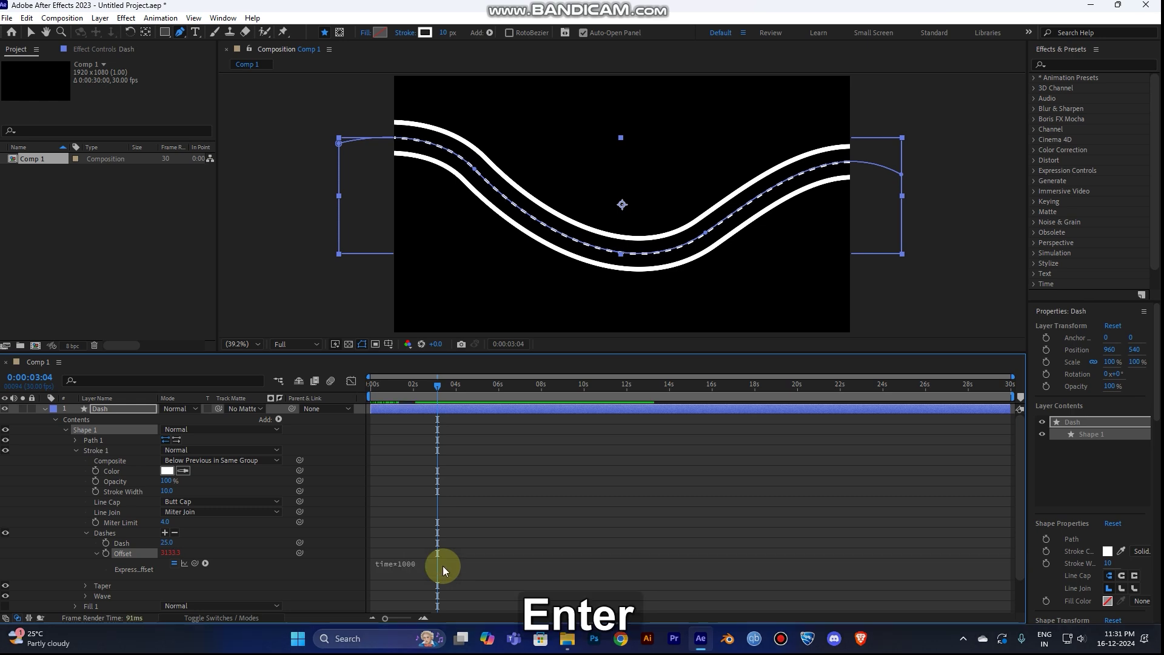
{"action": "left_click_drag", "start_coordinate": [389, 384], "coordinate": [351, 390]}
{"action": "key", "text": "space"}
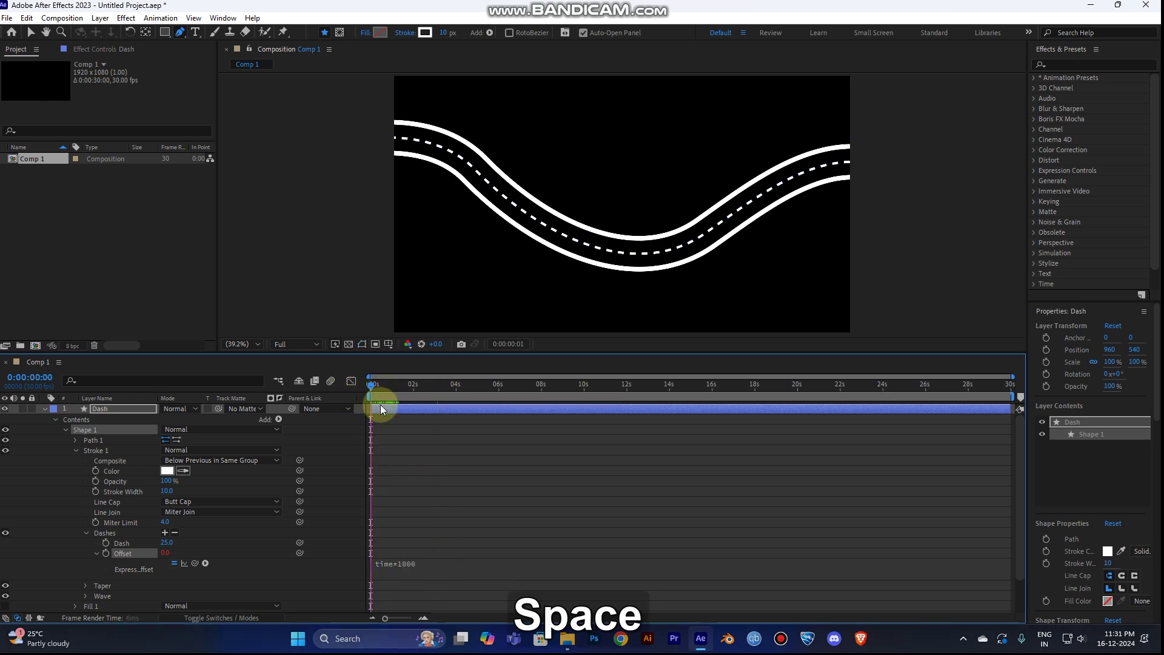
{"action": "key", "text": "space"}
Step: Revert the Offset expression to time*100 and preview from 0:00
{"action": "left_click", "coordinate": [425, 562]}
{"action": "left_click", "coordinate": [462, 562]}
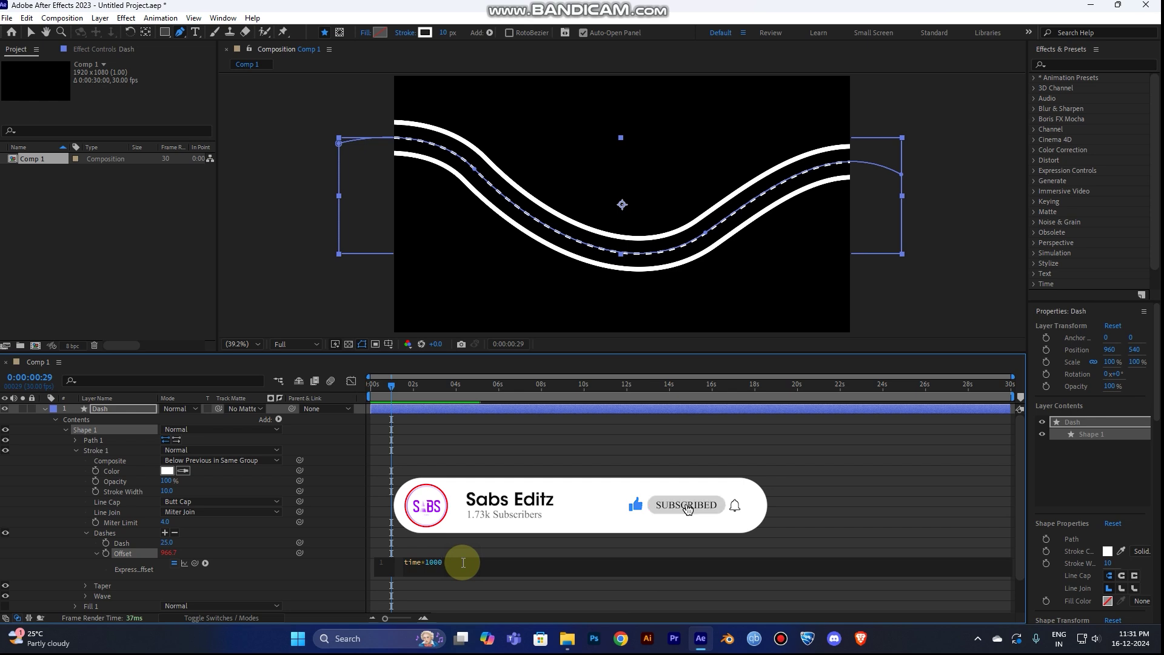
{"action": "key", "text": "BackSpace"}
{"action": "key", "text": "Return"}
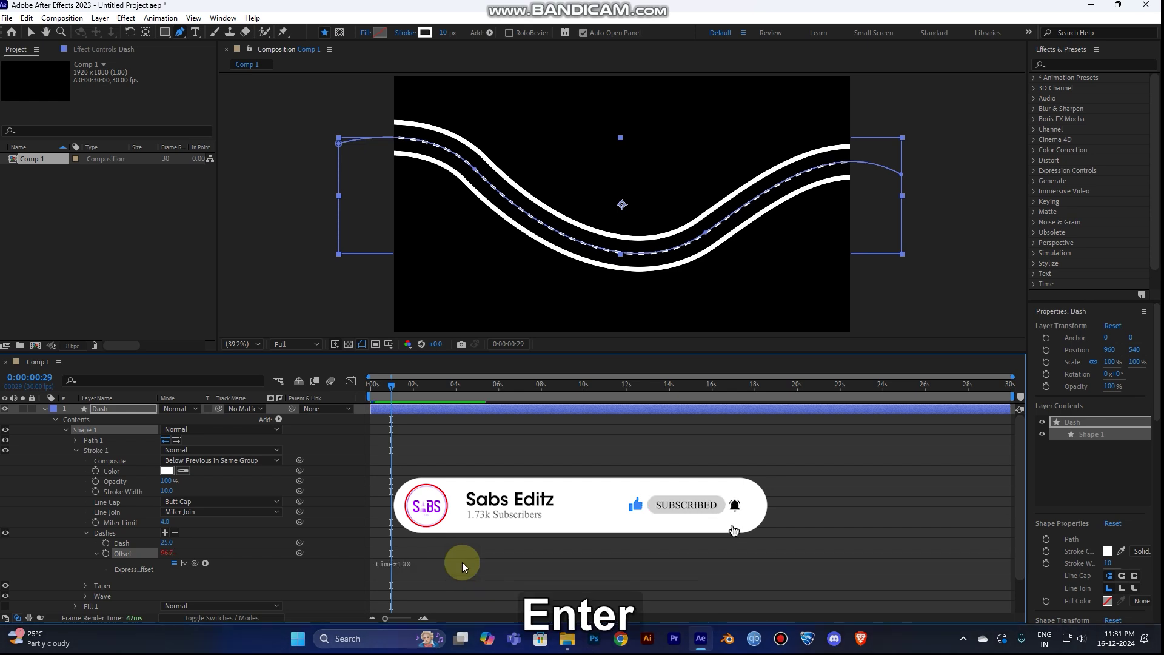
{"action": "left_click_drag", "start_coordinate": [391, 386], "coordinate": [367, 398]}
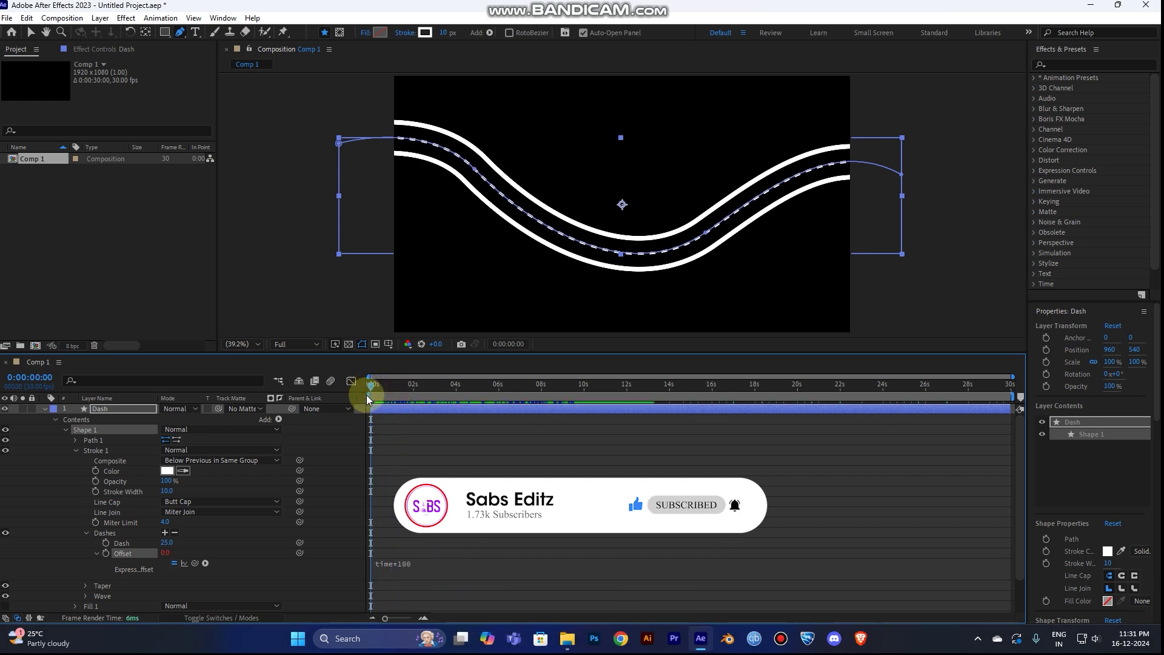
{"action": "key", "text": "space"}
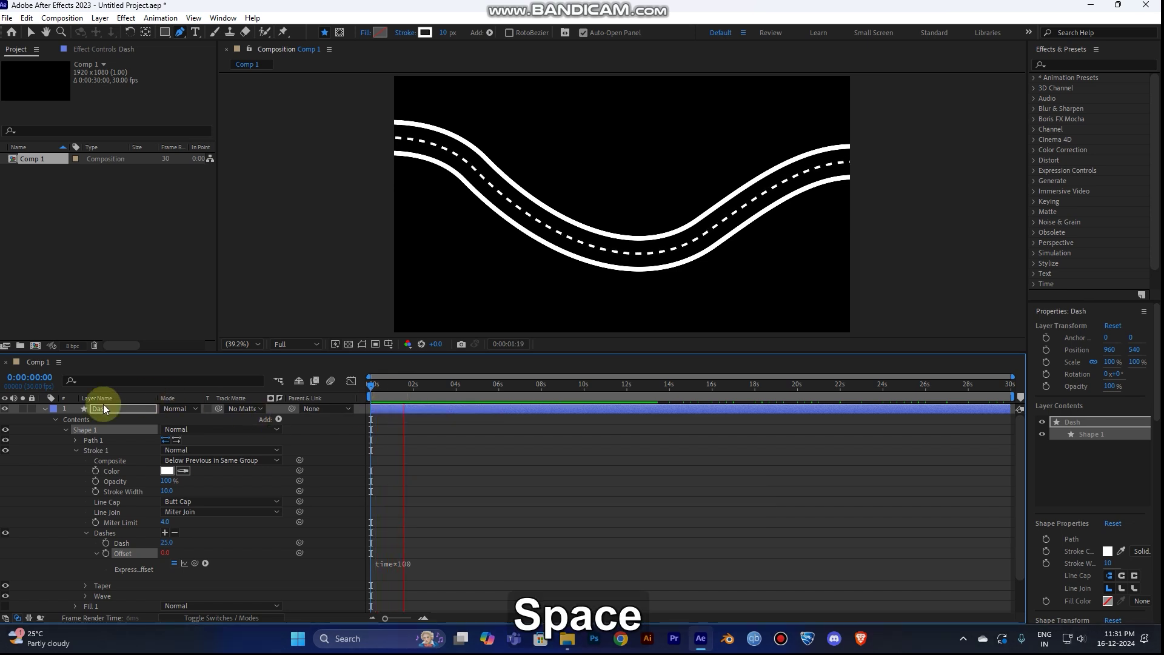
Step: Select the Dash, Black and white layers and pre-compose them as 'Road'
{"action": "left_click", "coordinate": [104, 406]}
{"action": "left_click", "coordinate": [44, 410]}
{"action": "left_click", "coordinate": [45, 409]}
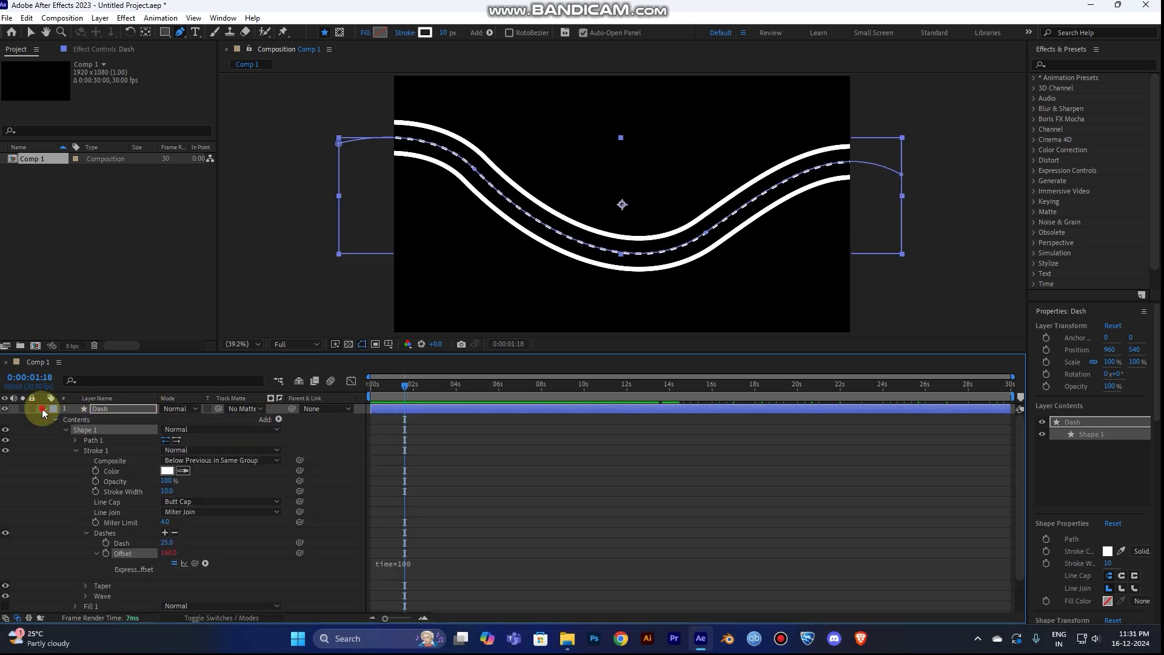
{"action": "left_click", "coordinate": [44, 410]}
{"action": "left_click", "coordinate": [119, 430]}
{"action": "left_click", "coordinate": [137, 409], "text": "shift"}
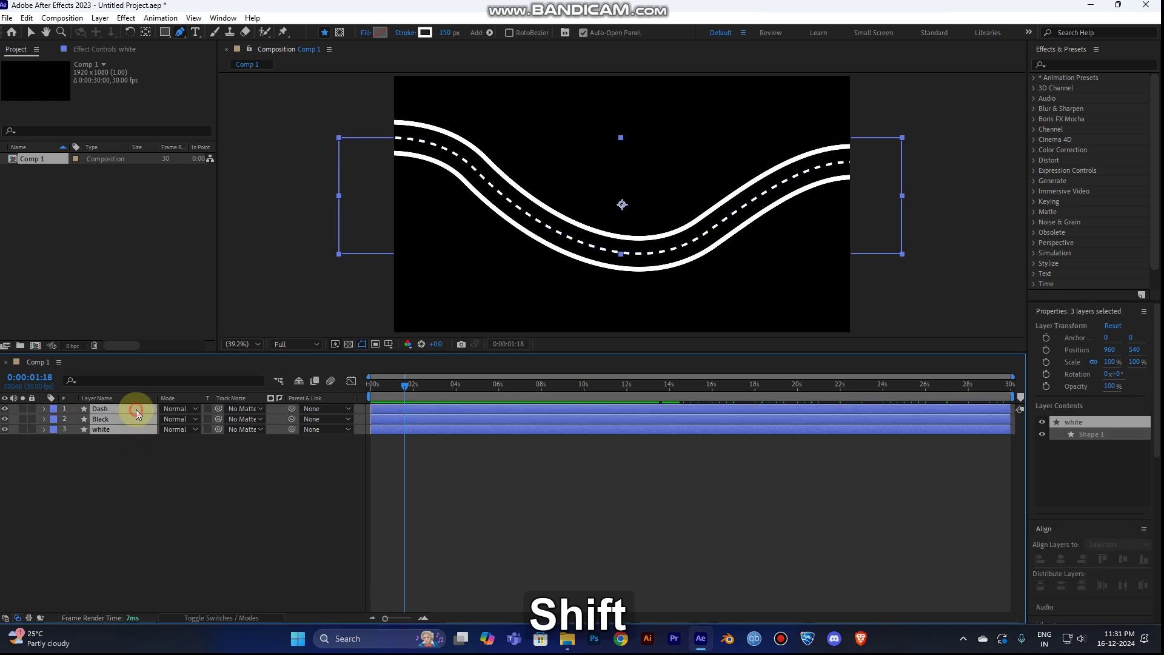
{"action": "right_click", "coordinate": [137, 410]}
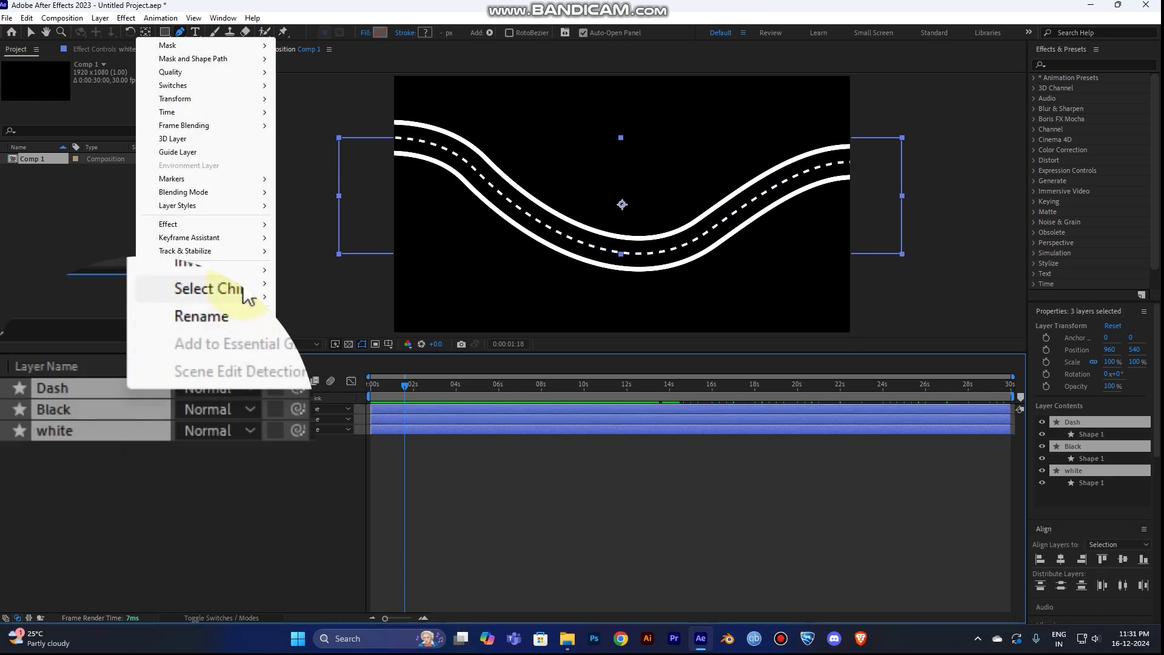
{"action": "left_click", "coordinate": [188, 283]}
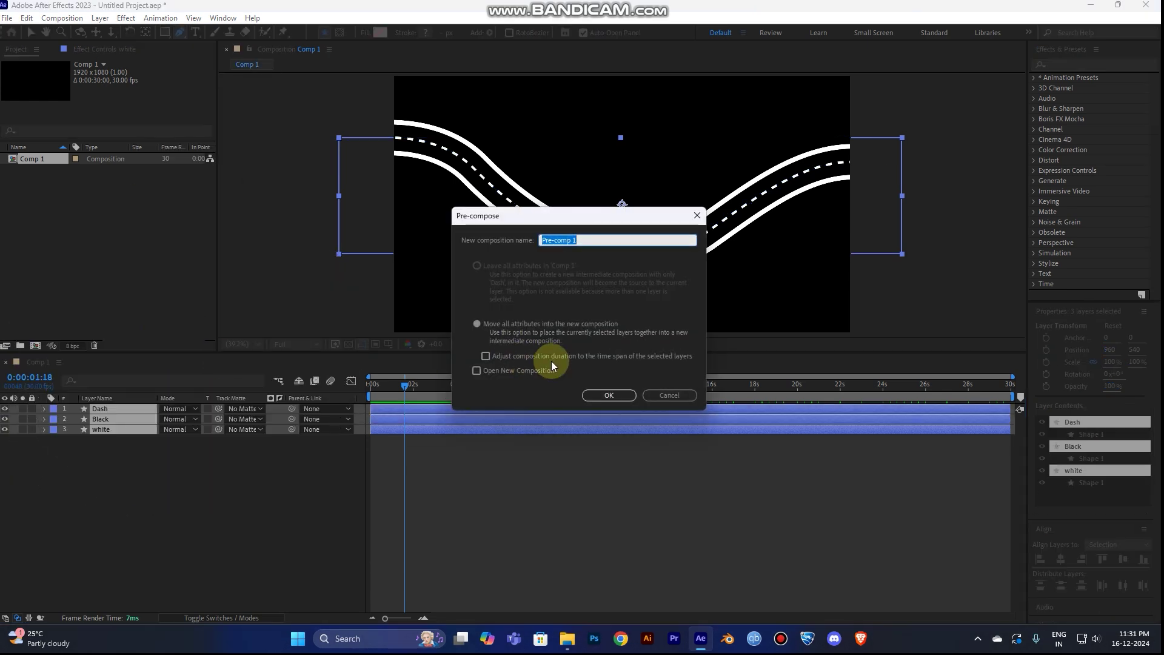
{"action": "type", "text": "Road"}
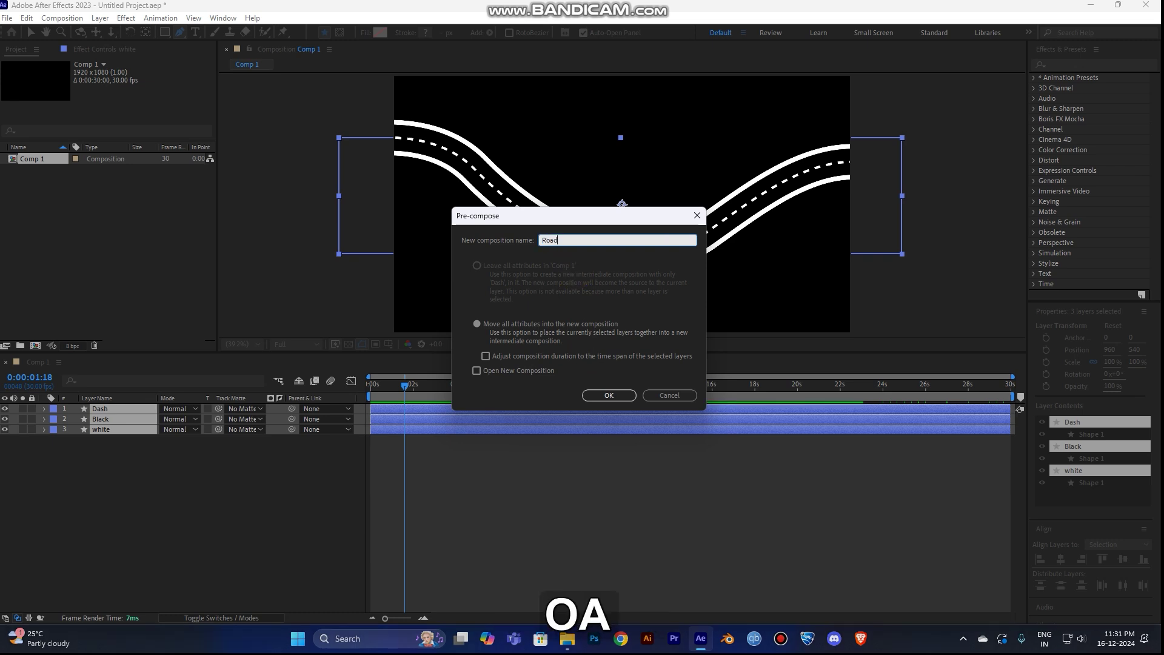
{"action": "key", "text": "Return"}
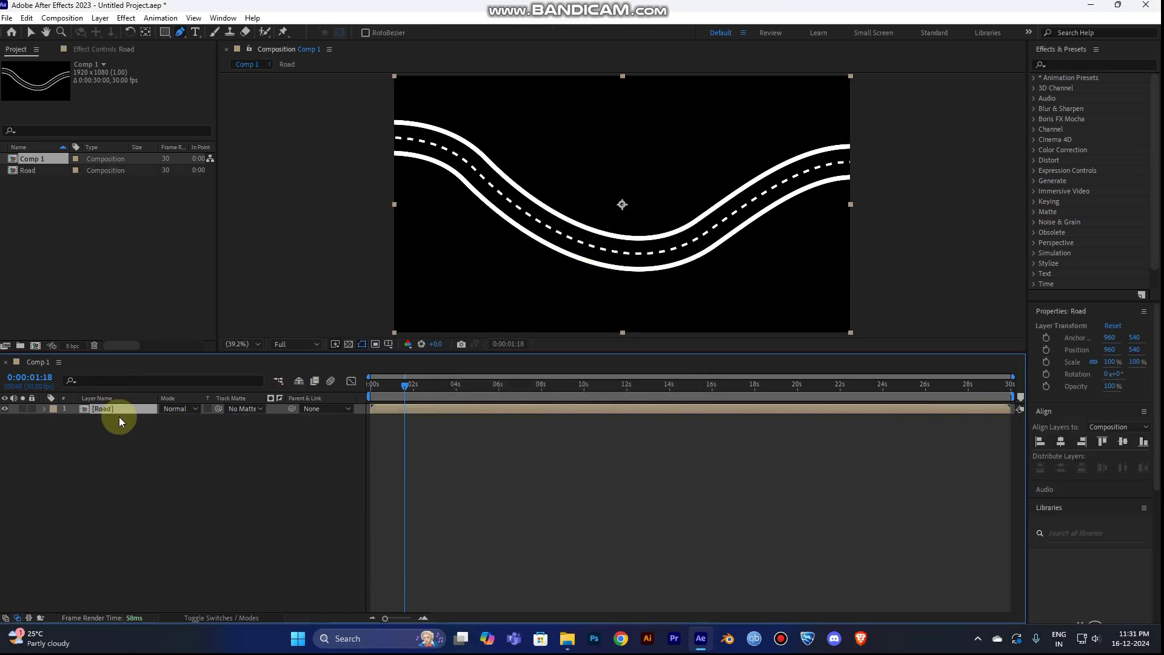
Step: Start a new Solid layer from the timeline's New menu
{"action": "right_click", "coordinate": [160, 459]}
{"action": "mouse_move", "coordinate": [224, 472]}
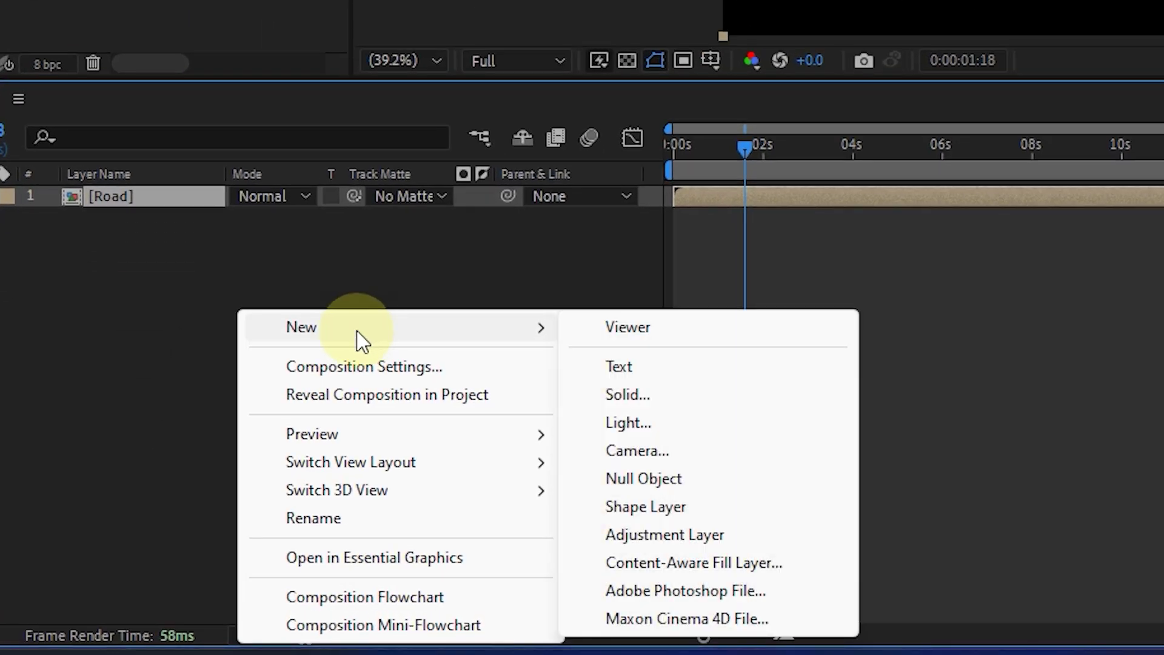
{"action": "left_click", "coordinate": [694, 399]}
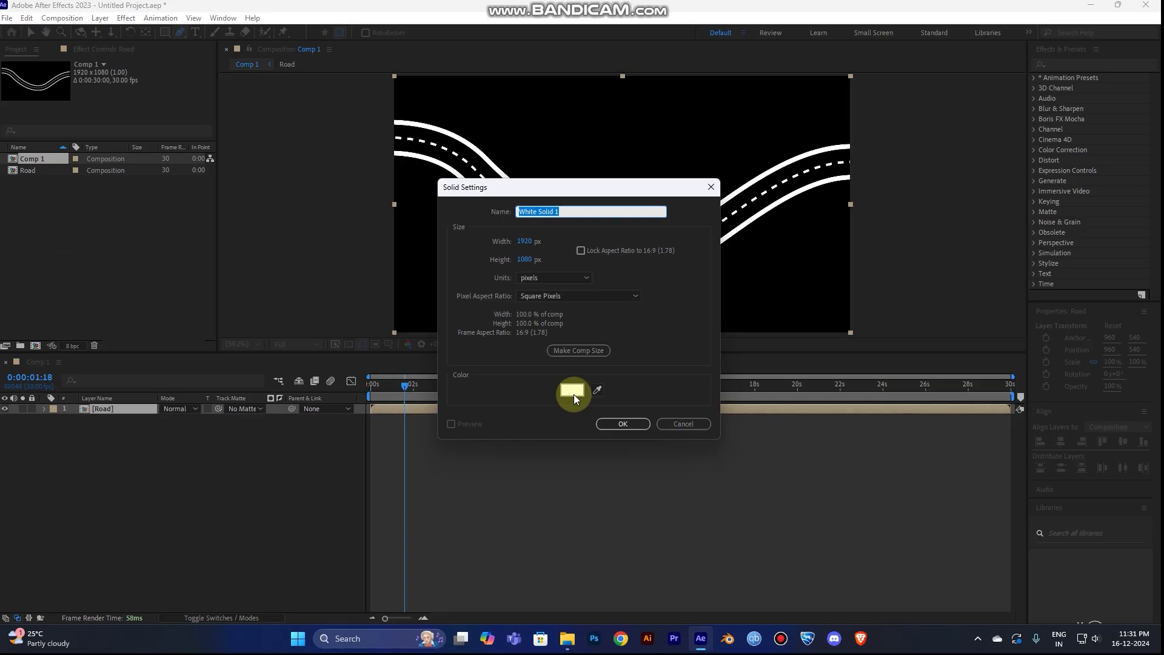
Step: Make the solid golden yellow and place it below the Road layer
{"action": "left_click", "coordinate": [782, 296]}
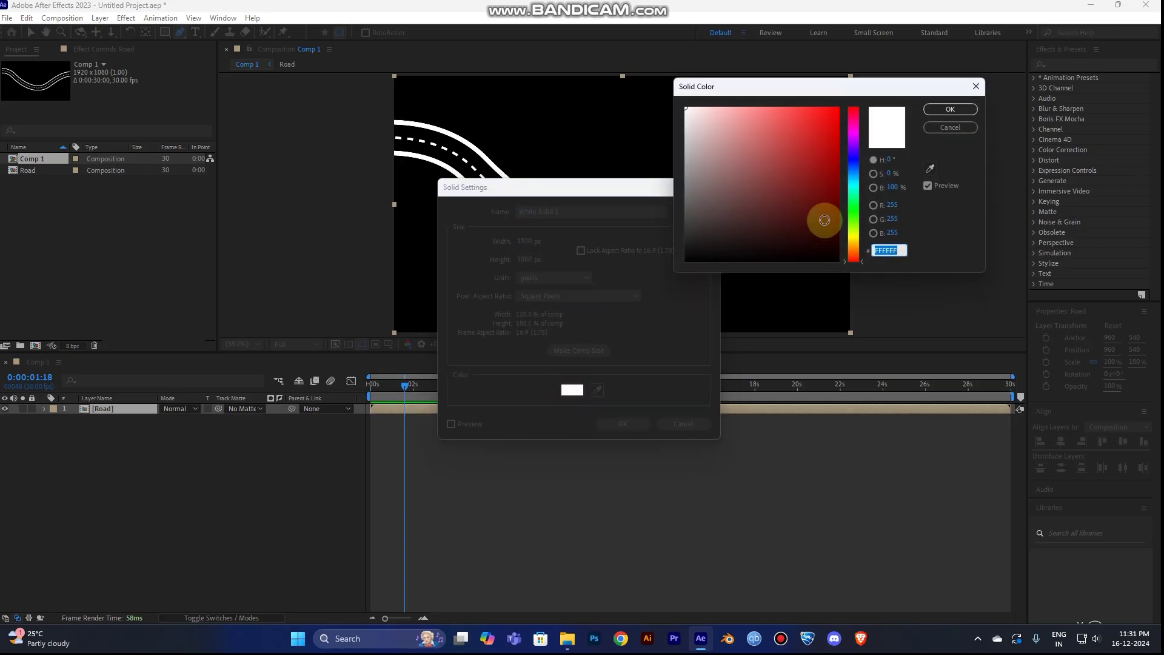
{"action": "left_click", "coordinate": [857, 244]}
{"action": "left_click_drag", "start_coordinate": [771, 151], "coordinate": [839, 112]}
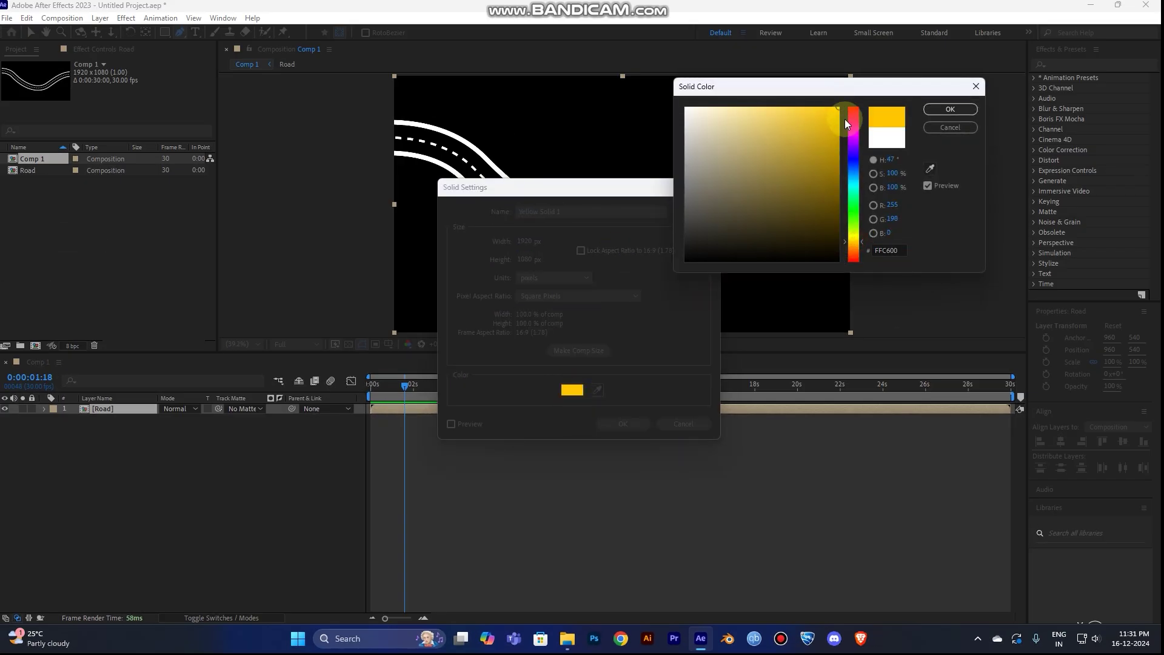
{"action": "left_click", "coordinate": [855, 107]}
{"action": "left_click", "coordinate": [853, 240]}
{"action": "left_click_drag", "start_coordinate": [834, 116], "coordinate": [847, 101]}
{"action": "left_click", "coordinate": [950, 109]}
{"action": "left_click", "coordinate": [622, 423]}
{"action": "left_click_drag", "start_coordinate": [119, 412], "coordinate": [118, 423]}
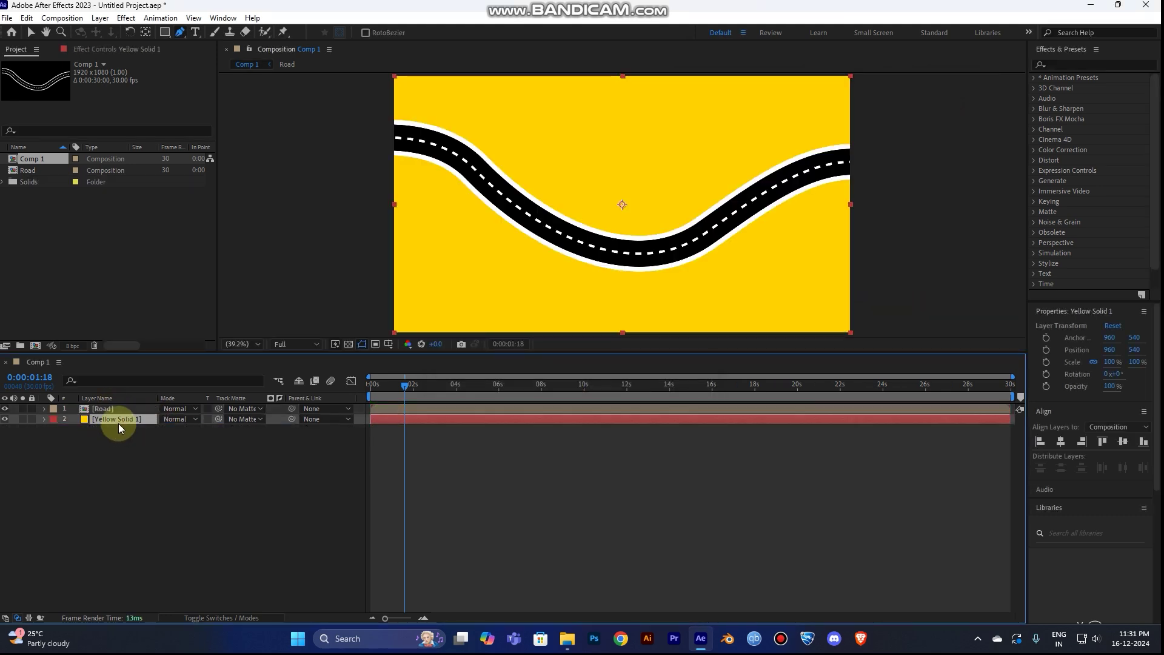
{"action": "key", "text": "space"}
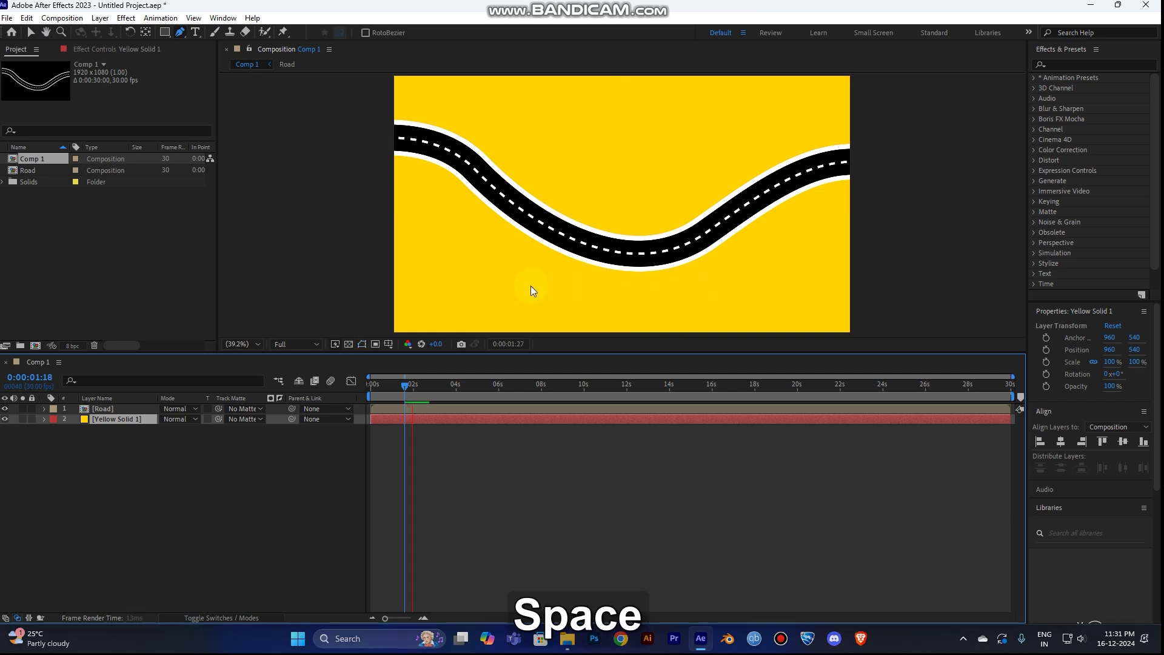
Step: Drag the three Car files from File Explorer into After Effects, importing Car.ai as footage
{"action": "key", "text": "space"}
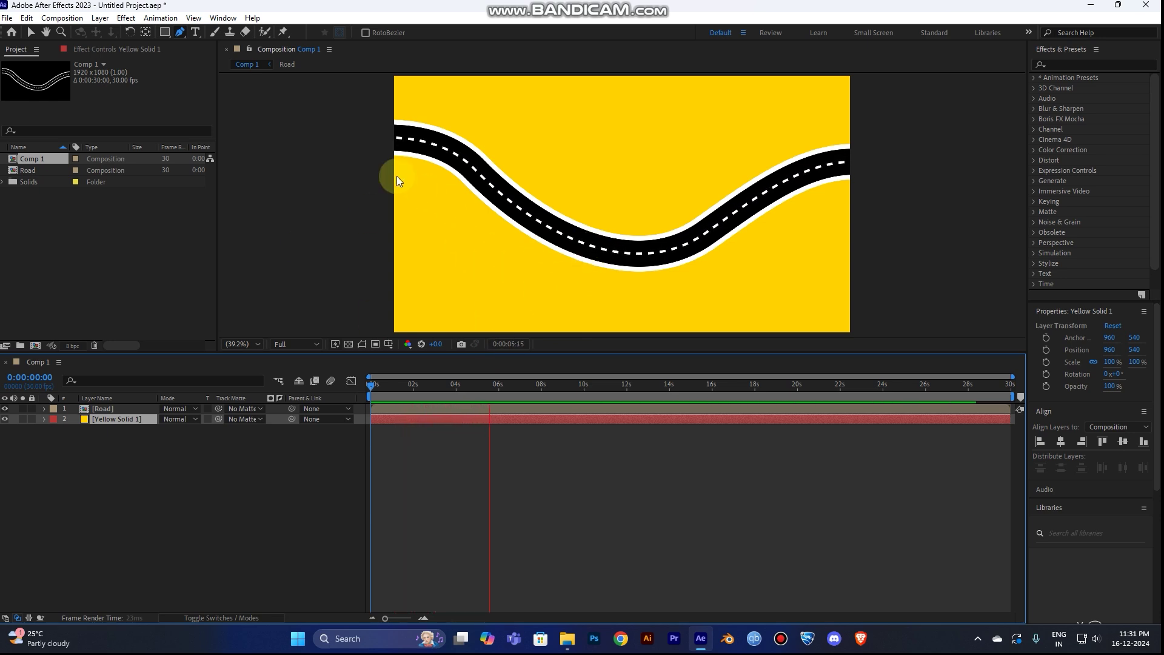
{"action": "key", "text": "space"}
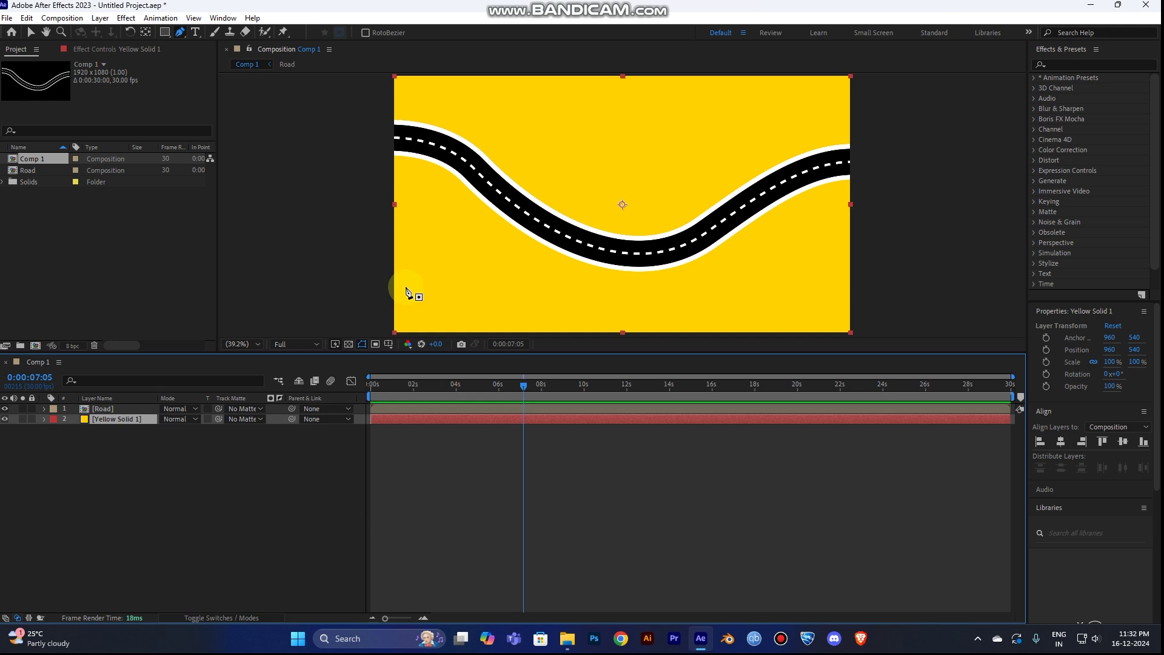
{"action": "key", "text": "alt"}
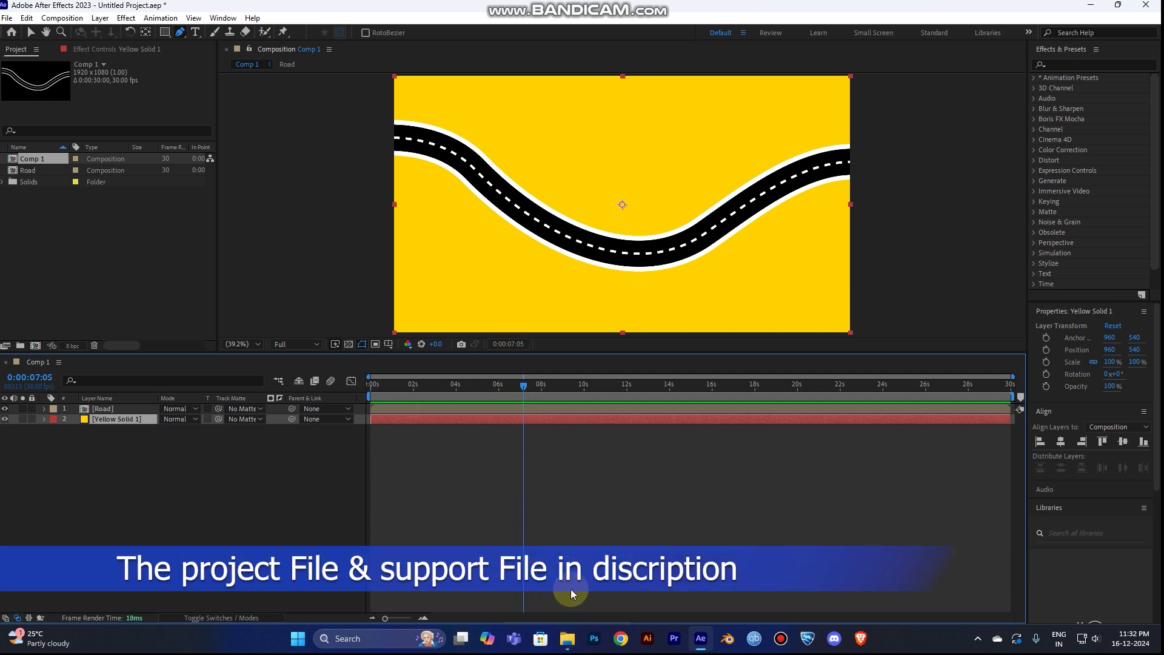
{"action": "left_click", "coordinate": [567, 638]}
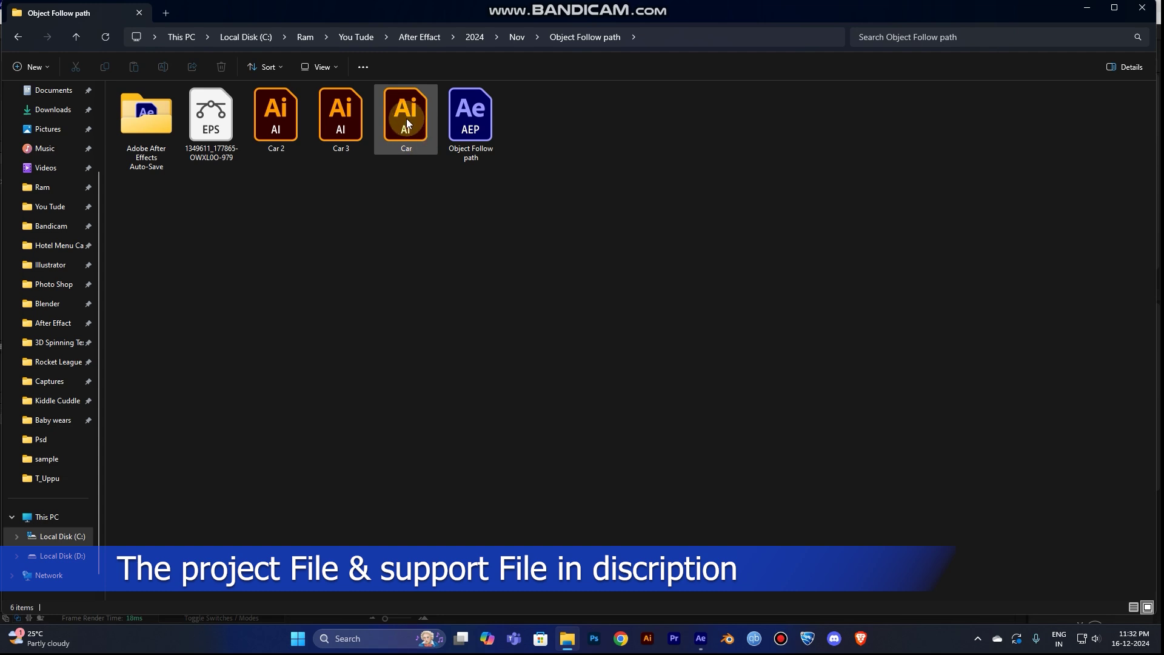
{"action": "left_click_drag", "start_coordinate": [424, 224], "coordinate": [245, 85]}
{"action": "left_click_drag", "start_coordinate": [405, 121], "coordinate": [114, 283]}
{"action": "key", "text": "alt+Tab"}
{"action": "left_click", "coordinate": [597, 366]}
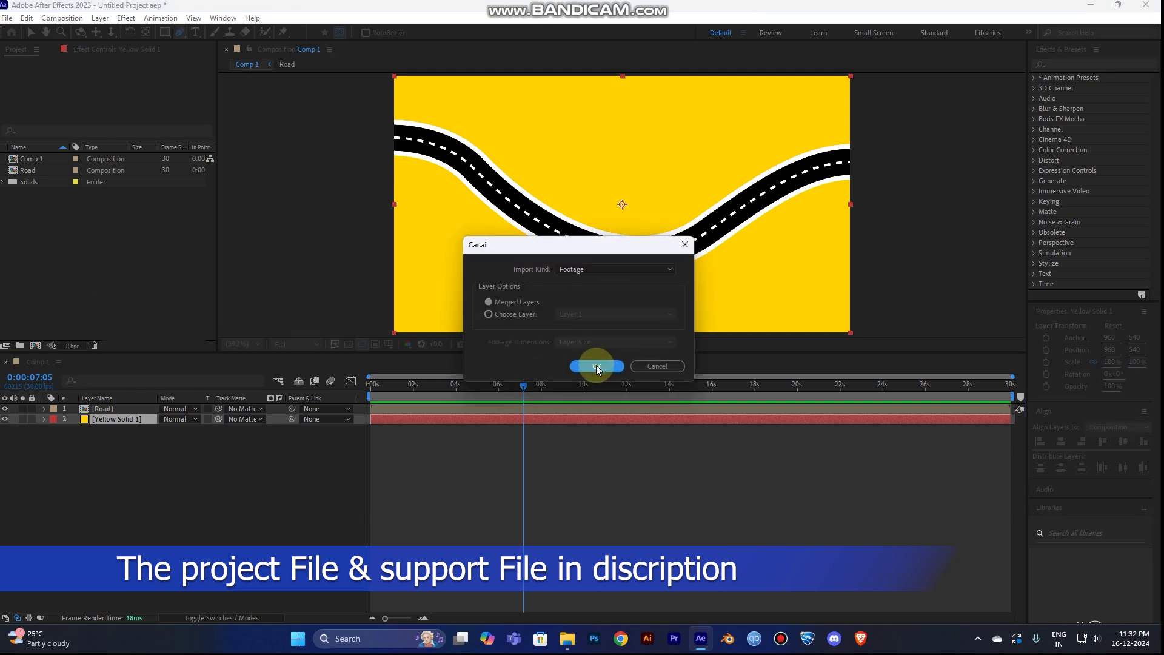
Step: Import Car.ai, add it as Comp 1's top layer, and open the Road pre-comp
{"action": "left_click", "coordinate": [105, 381]}
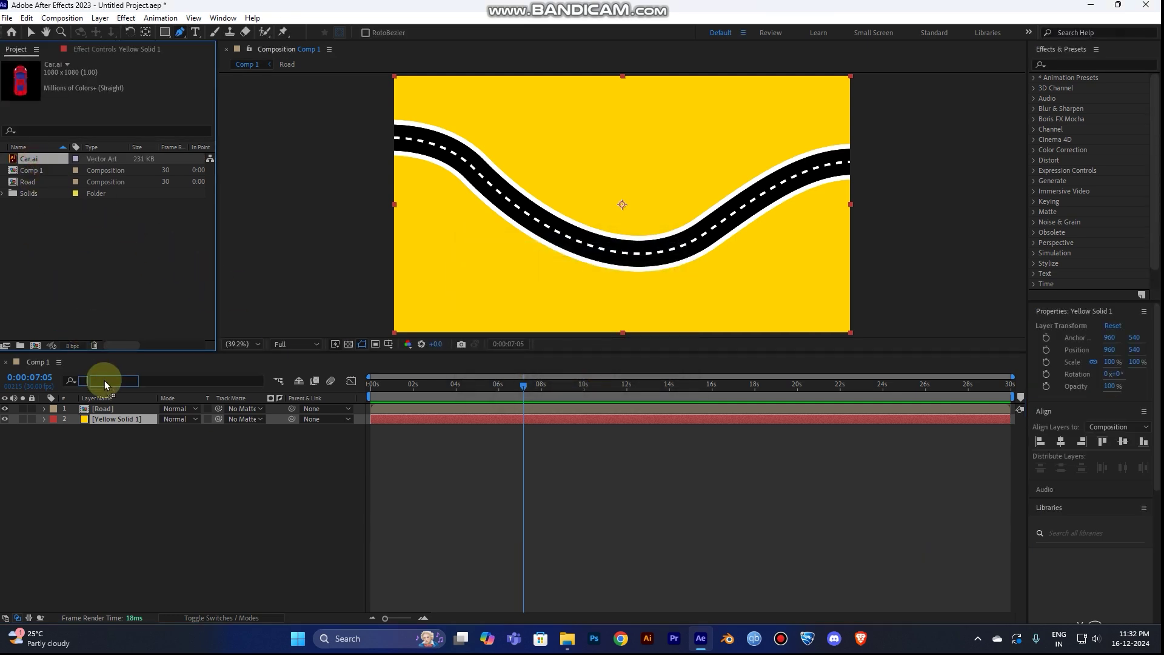
{"action": "key", "text": "ctrl+slash"}
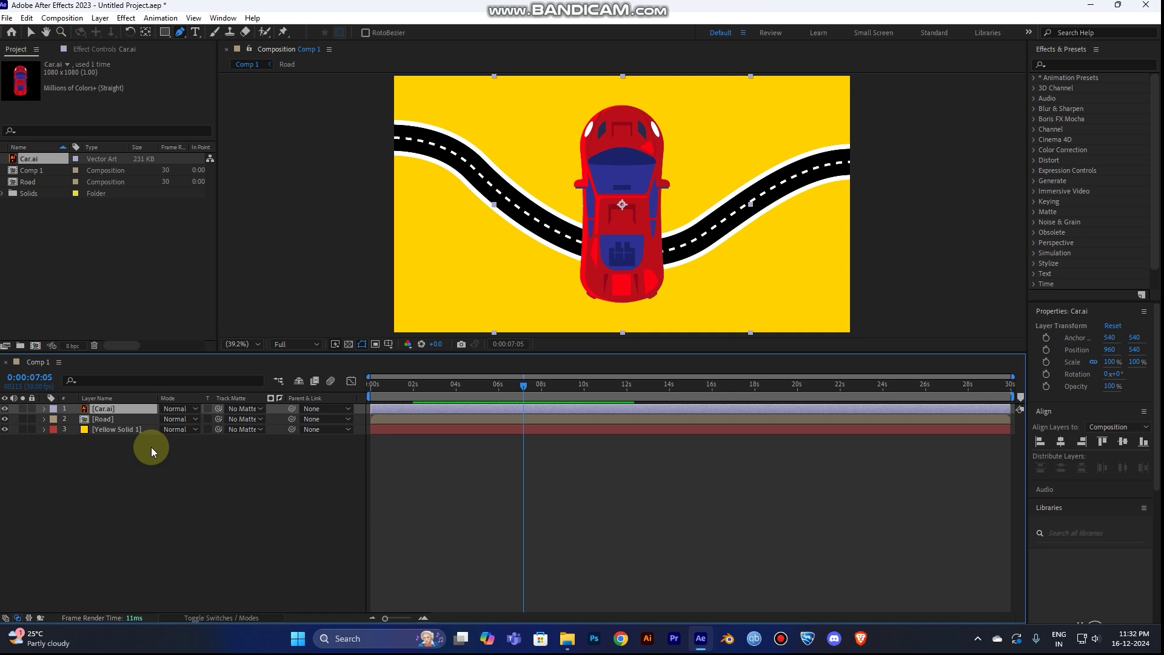
{"action": "double_click", "coordinate": [118, 419]}
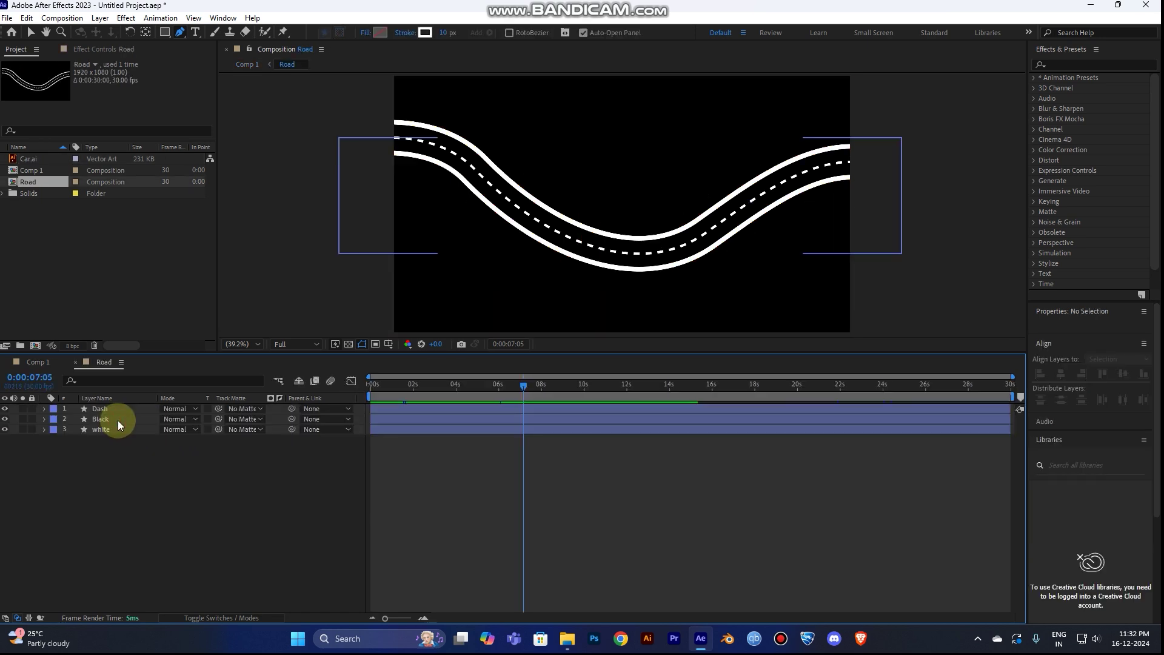
Step: Copy the Path of the white layer's Shape 1 > Path 1 in the Road comp
{"action": "left_click", "coordinate": [44, 429]}
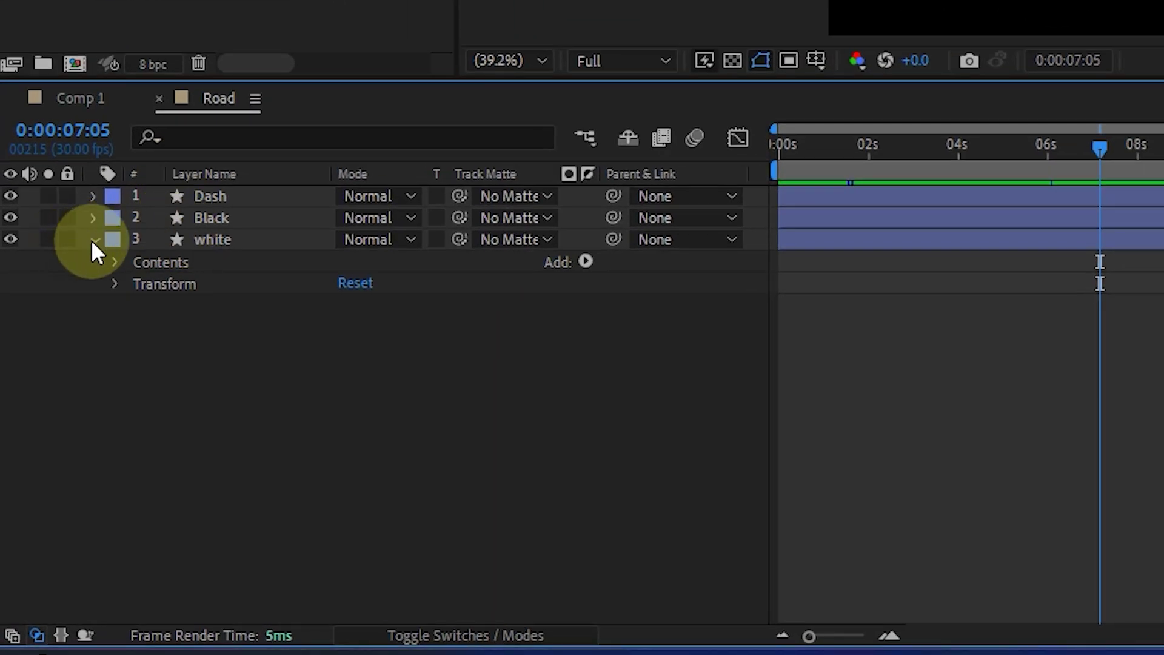
{"action": "left_click", "coordinate": [117, 263]}
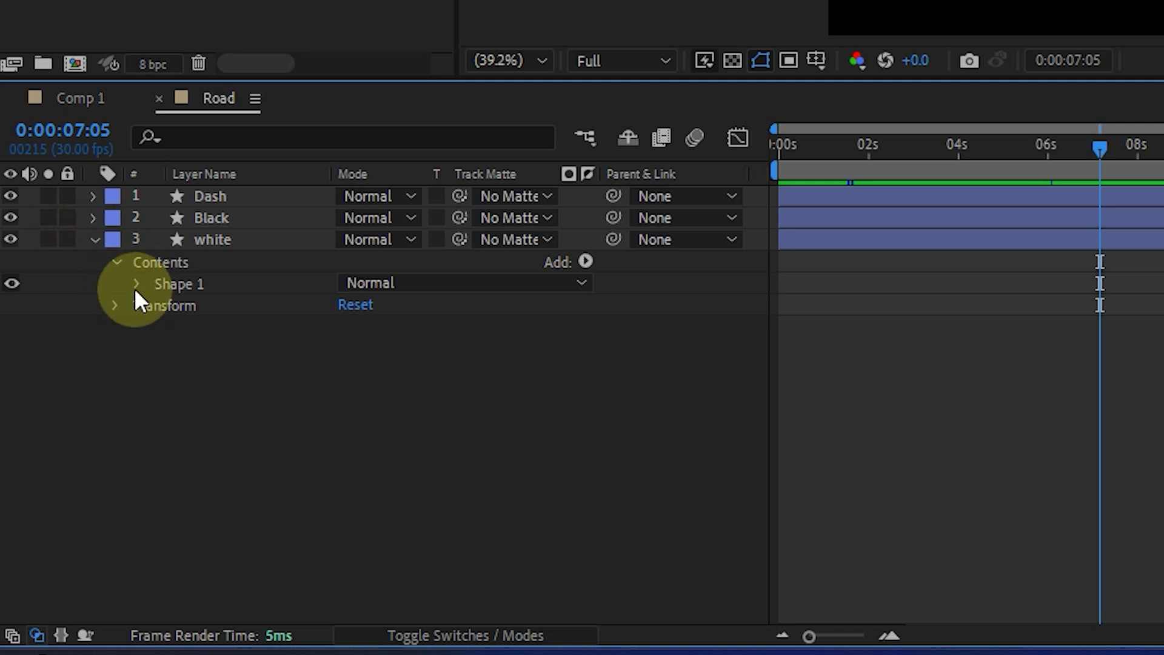
{"action": "left_click", "coordinate": [137, 283]}
{"action": "left_click", "coordinate": [160, 305]}
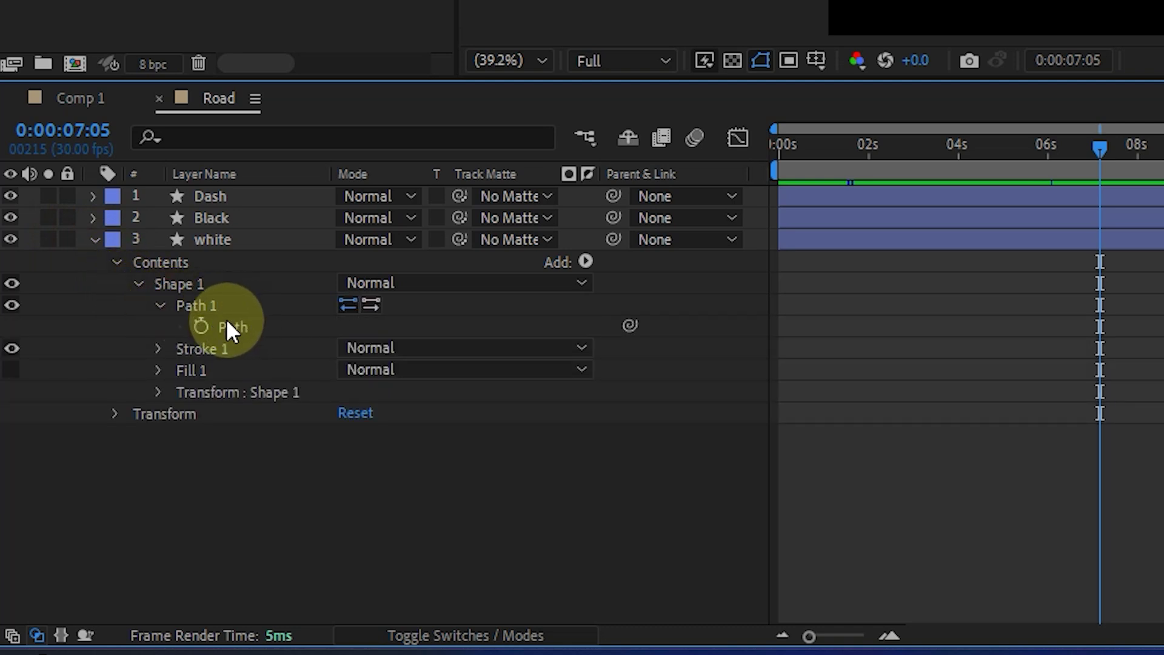
{"action": "left_click", "coordinate": [253, 325]}
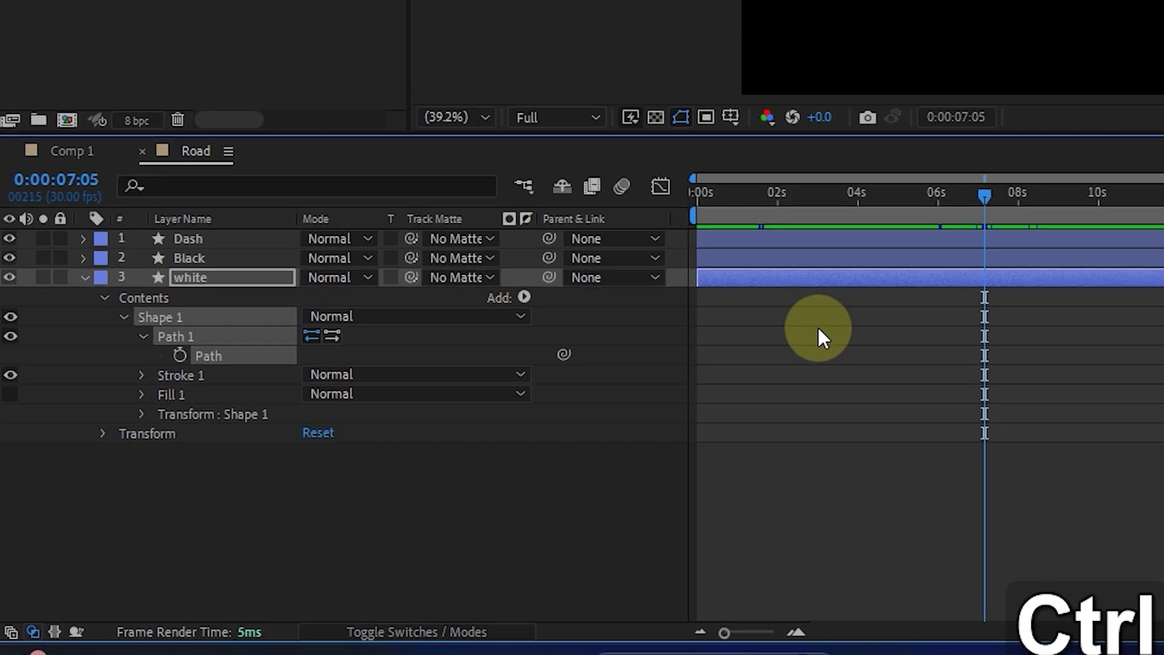
{"action": "key", "text": "ctrl+c"}
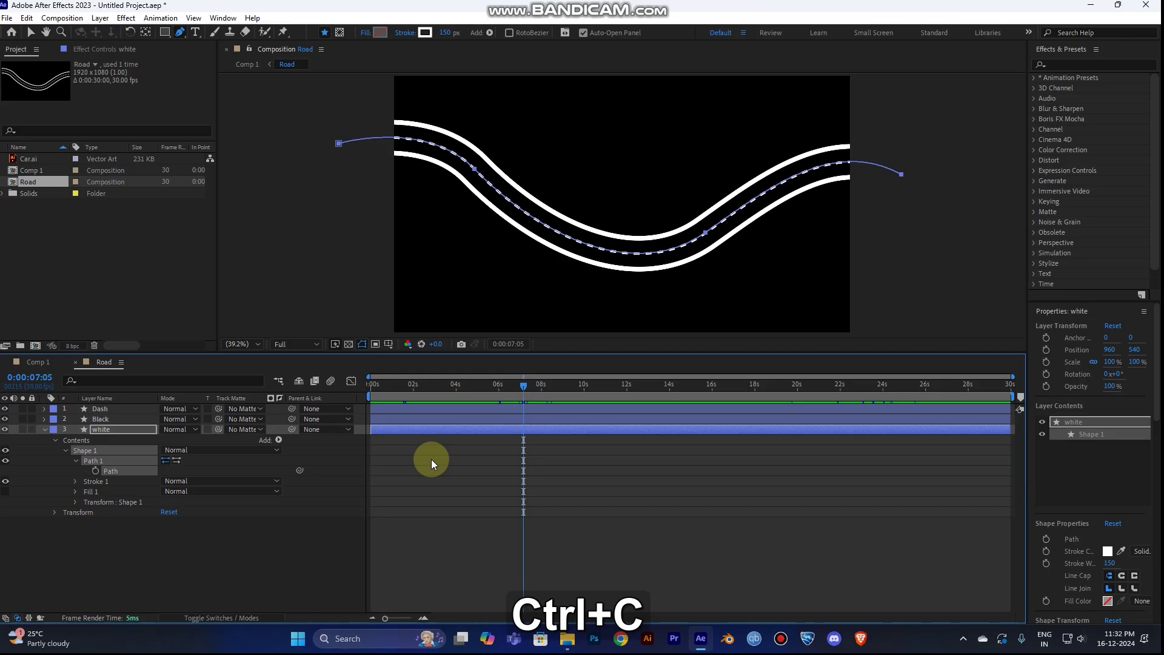
Step: Return to Comp 1 and select the car layer
{"action": "left_click", "coordinate": [48, 362]}
{"action": "left_click", "coordinate": [83, 422]}
{"action": "left_click", "coordinate": [109, 409]}
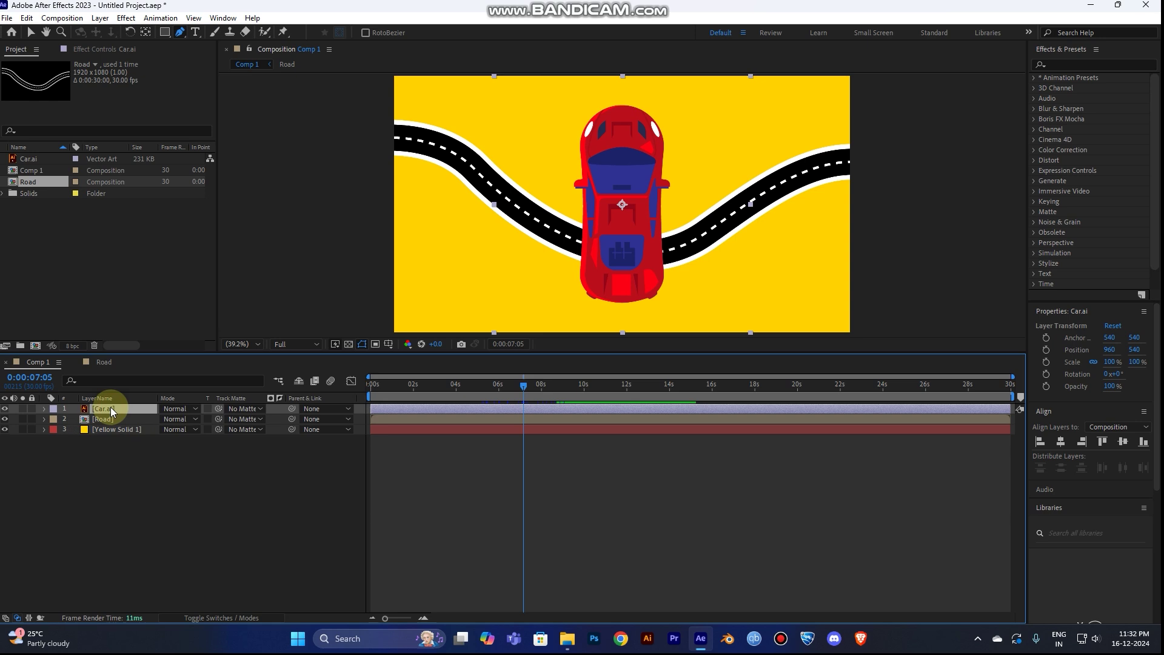
Step: Paste the road path into the car's Position at the comp start and preview the motion
{"action": "key", "text": "p"}
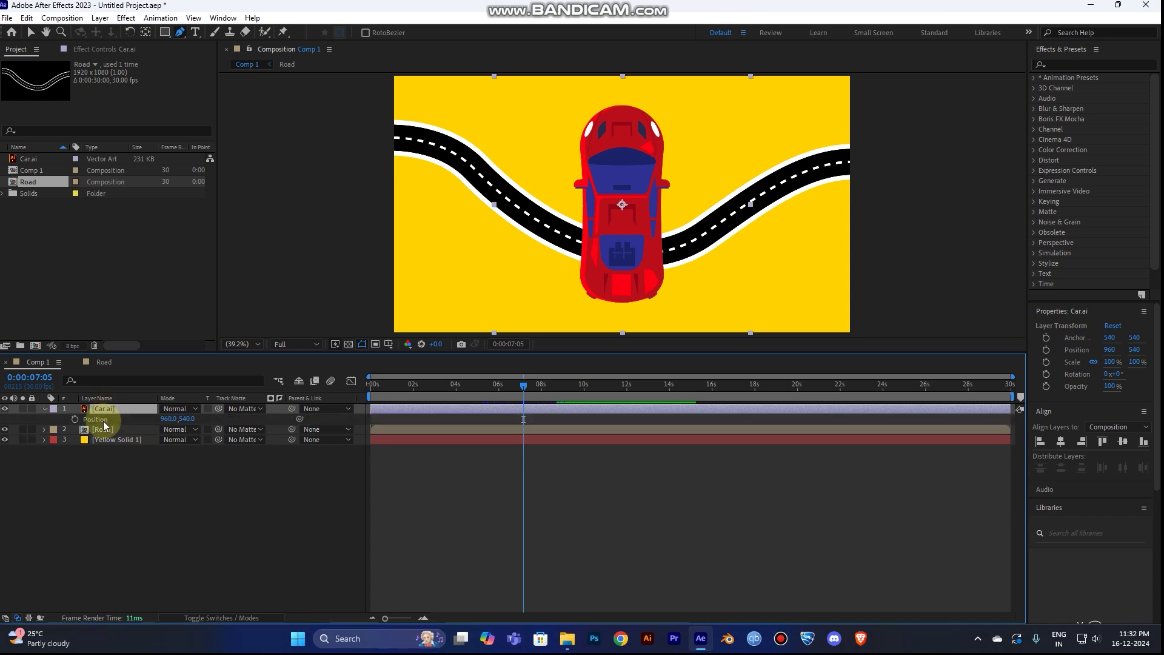
{"action": "left_click", "coordinate": [97, 419]}
{"action": "left_click_drag", "start_coordinate": [396, 394], "coordinate": [370, 393]}
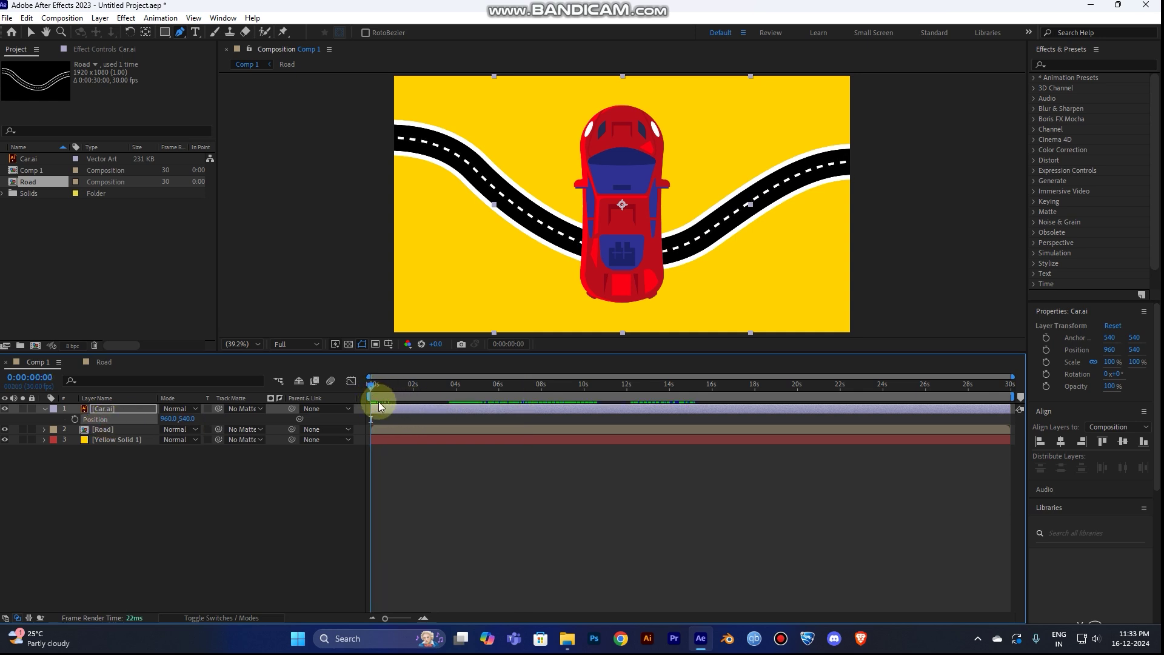
{"action": "key", "text": "ctrl+v"}
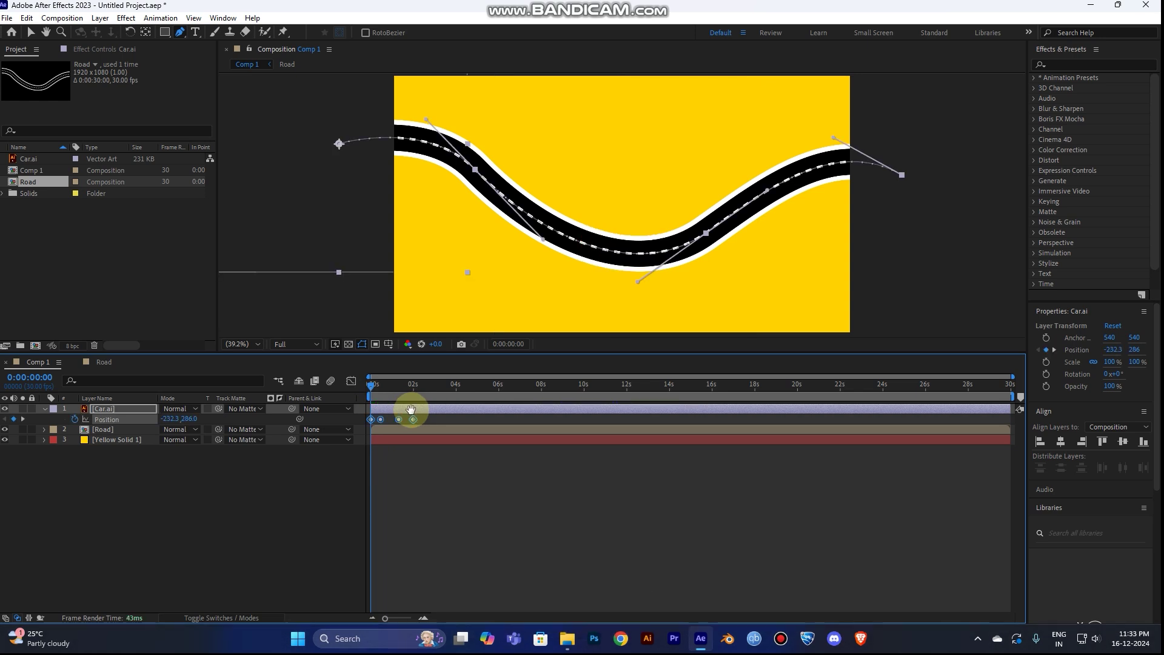
{"action": "key", "text": "space"}
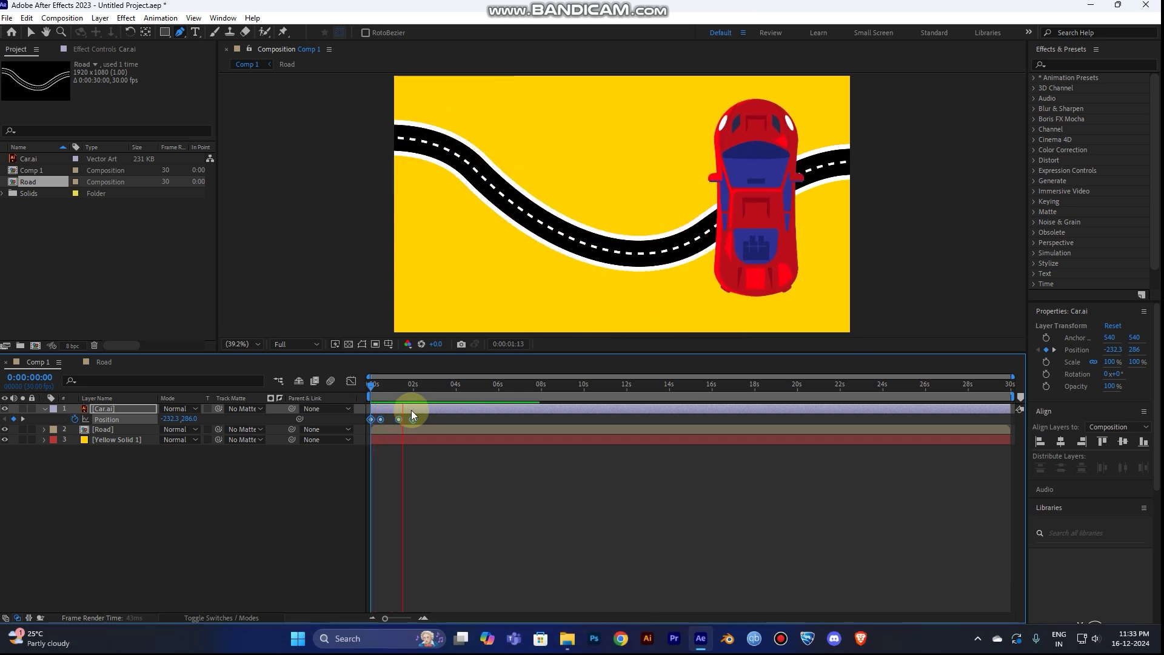
{"action": "key", "text": "space"}
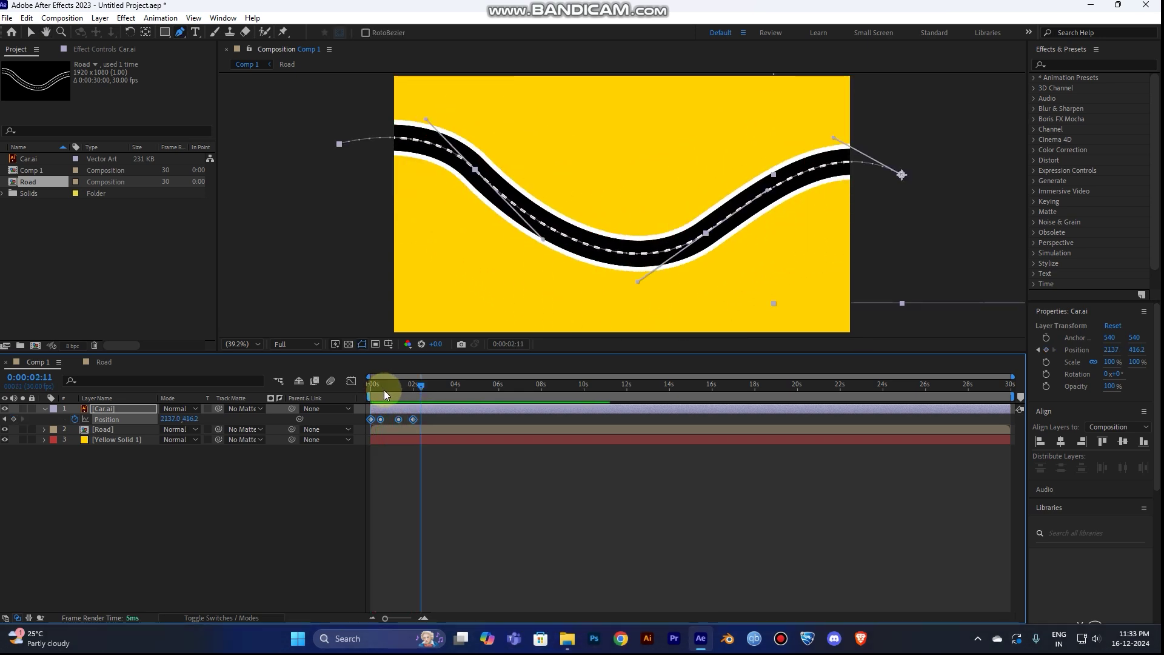
Step: Shrink the car's scale to about 61%
{"action": "left_click_drag", "start_coordinate": [397, 391], "coordinate": [391, 396]}
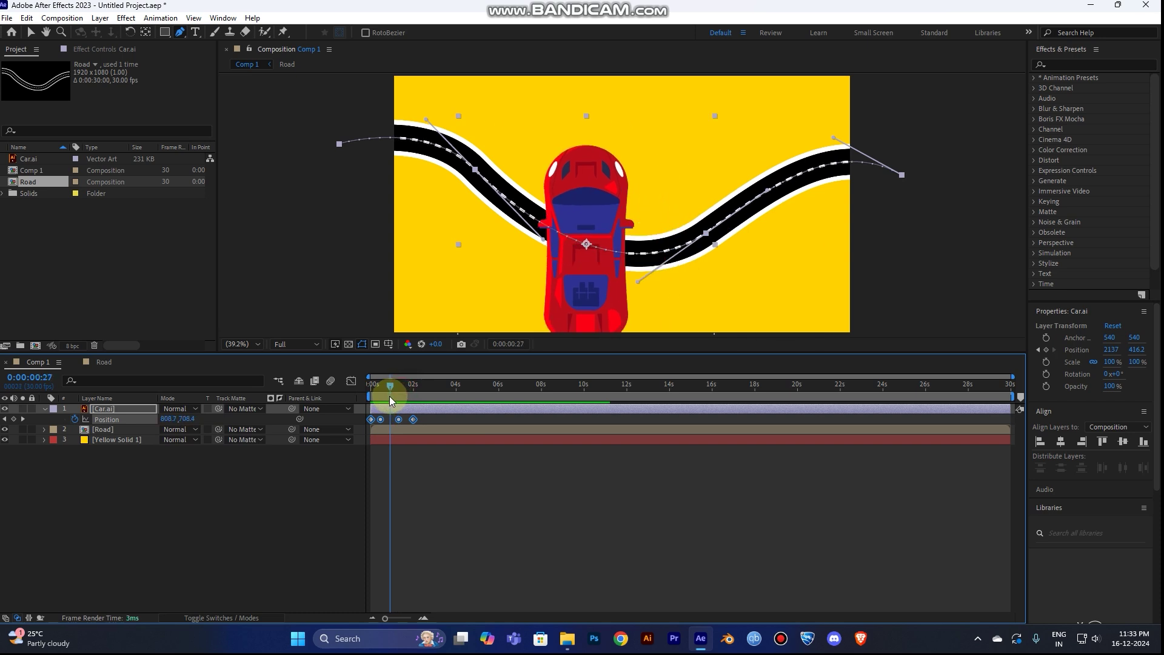
{"action": "left_click", "coordinate": [118, 409]}
{"action": "key", "text": "s"}
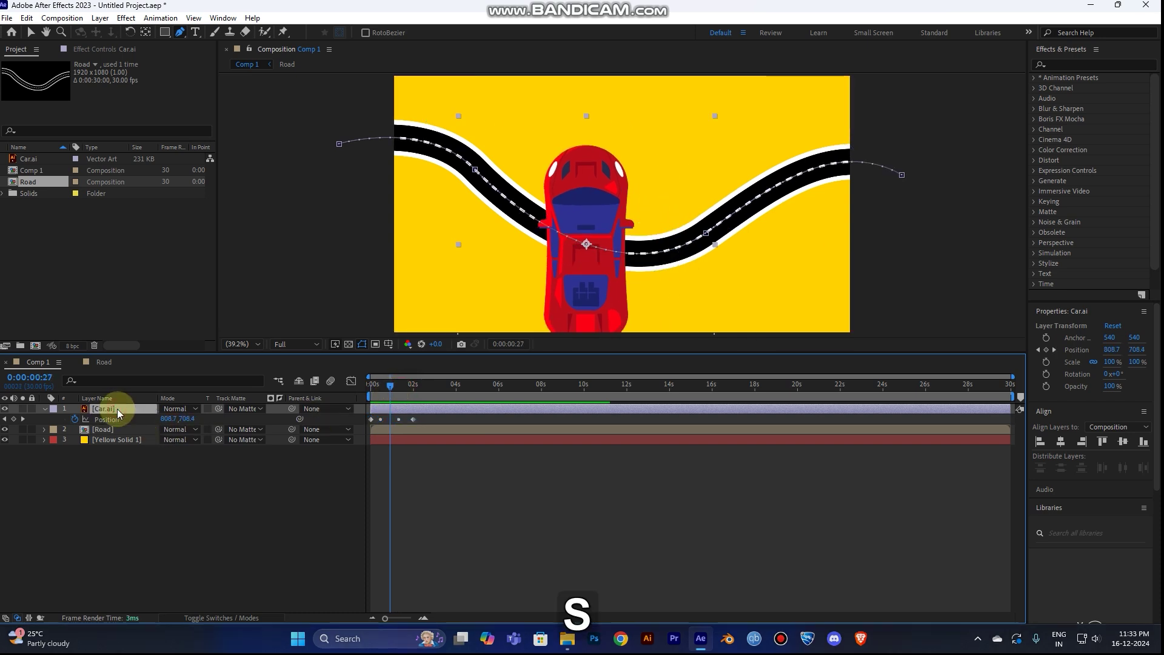
{"action": "left_click_drag", "start_coordinate": [179, 422], "coordinate": [154, 431]}
Step: Set the car's Scale to exactly 20%
{"action": "left_click", "coordinate": [173, 418]}
{"action": "type", "text": "20"}
{"action": "key", "text": "Return"}
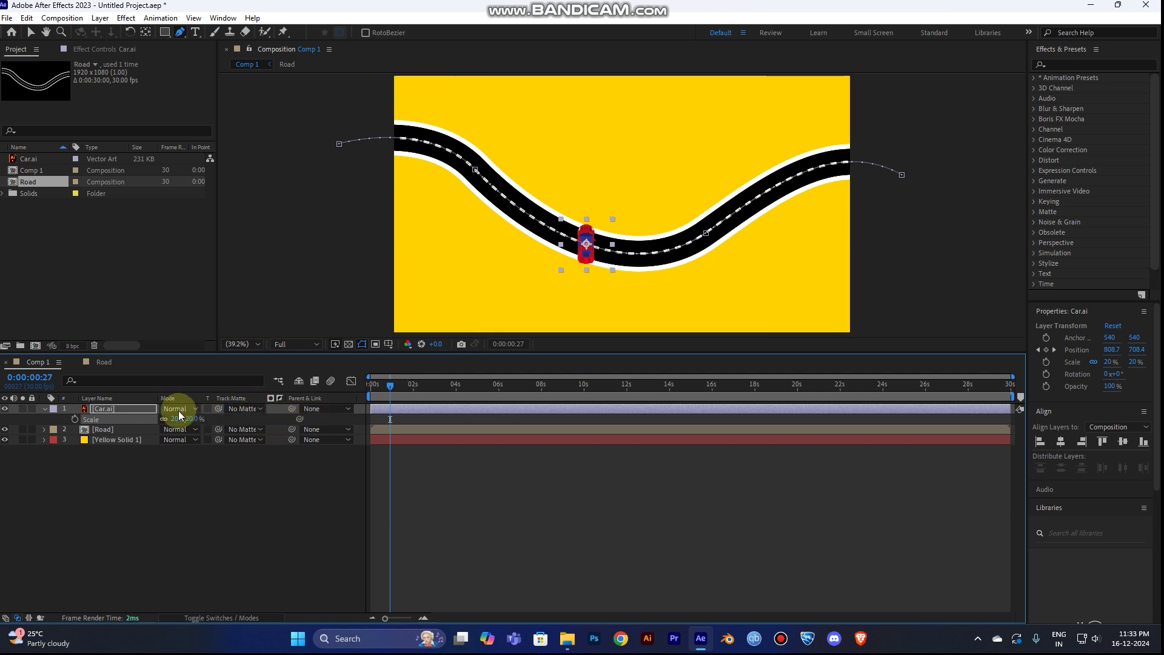
{"action": "key", "text": "shift"}
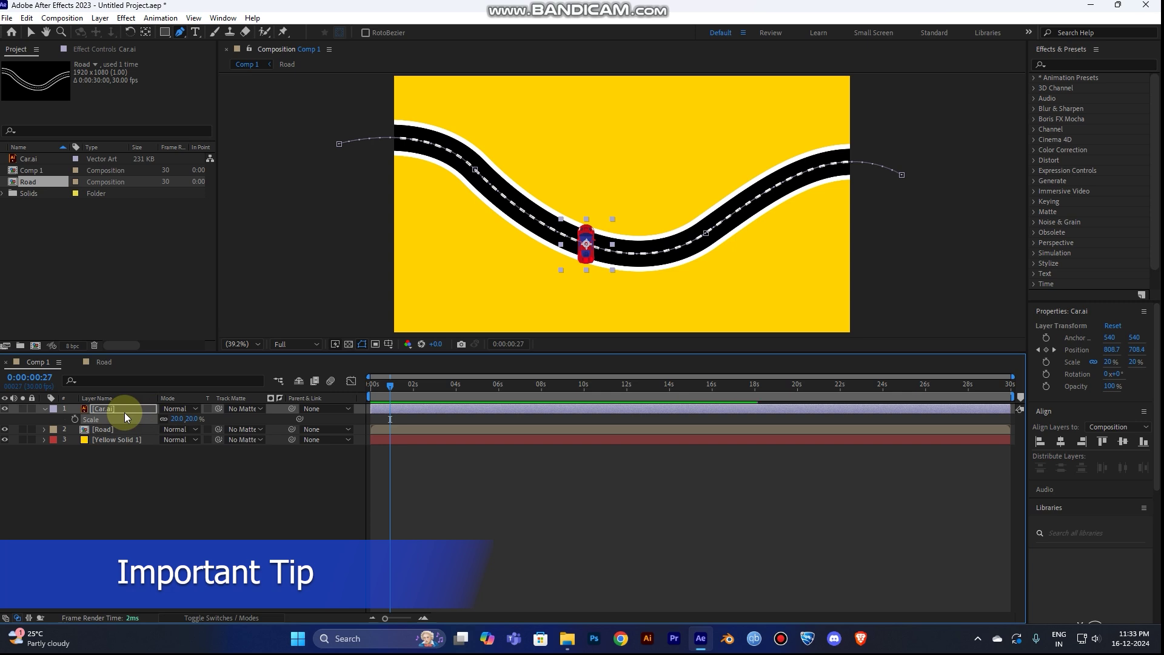
Step: Set the car's Rotation to 90° and preview the animation from the start
{"action": "key", "text": "r"}
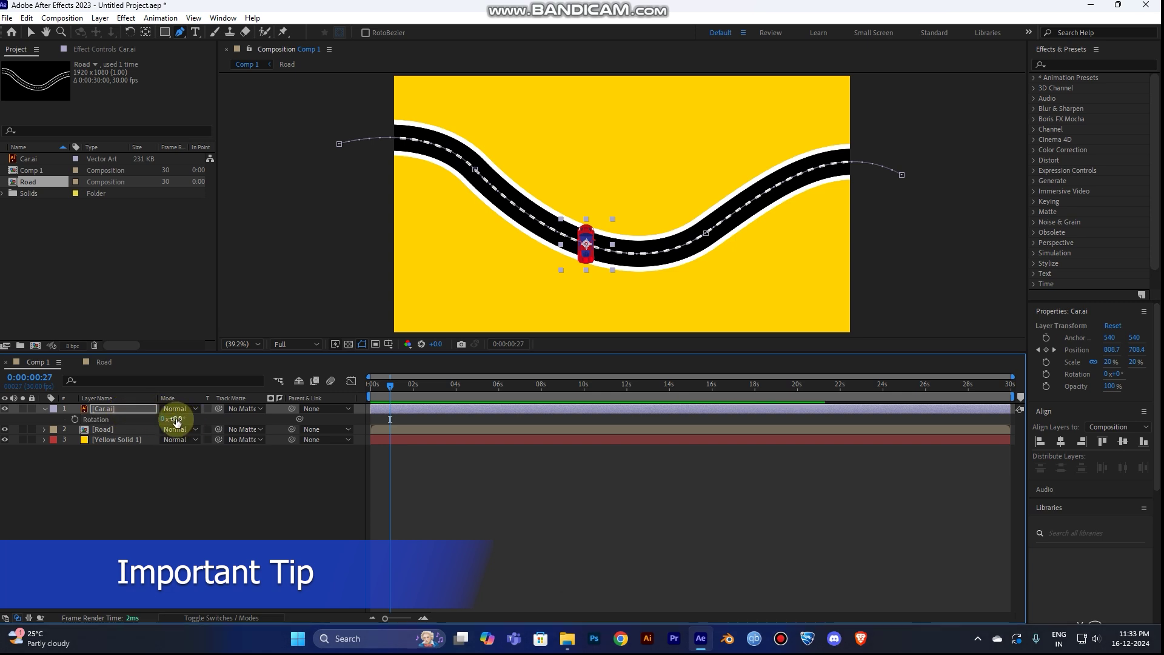
{"action": "type", "text": "90"}
{"action": "key", "text": "Return"}
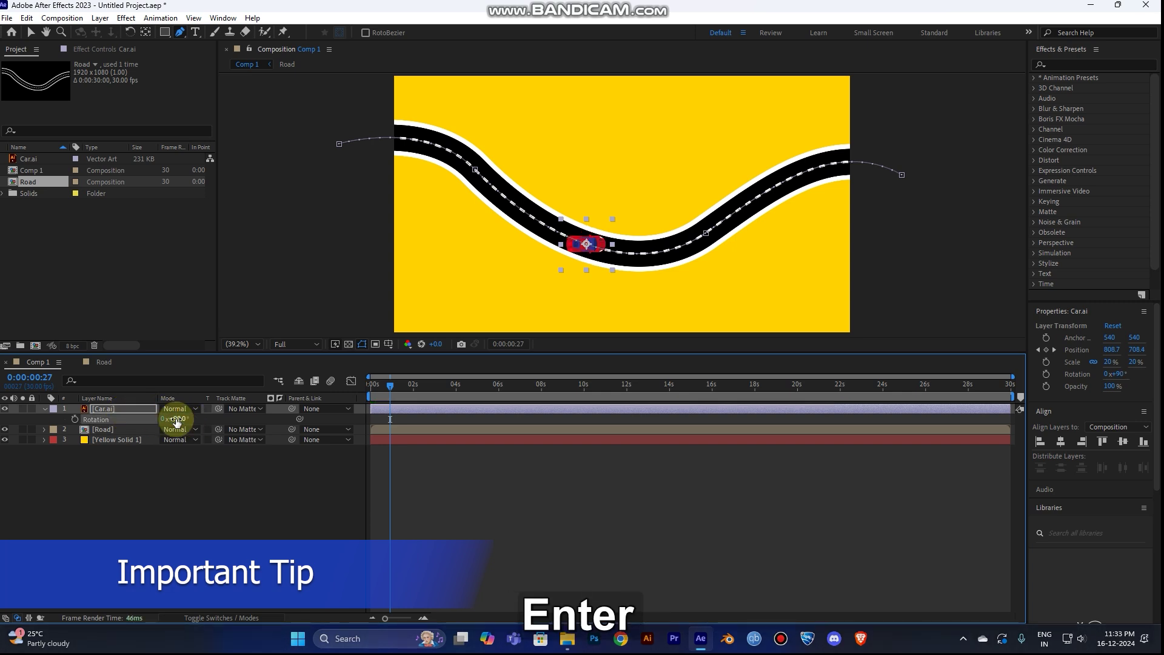
{"action": "key", "text": "space"}
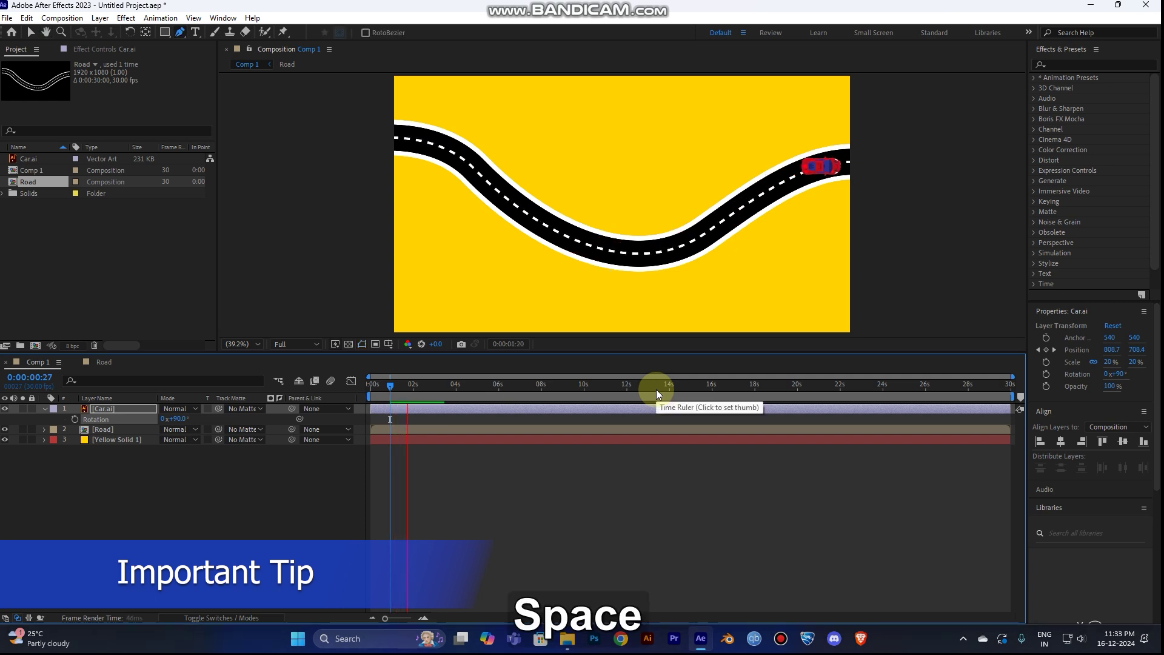
{"action": "left_click_drag", "start_coordinate": [409, 383], "coordinate": [371, 388]}
{"action": "key", "text": "space"}
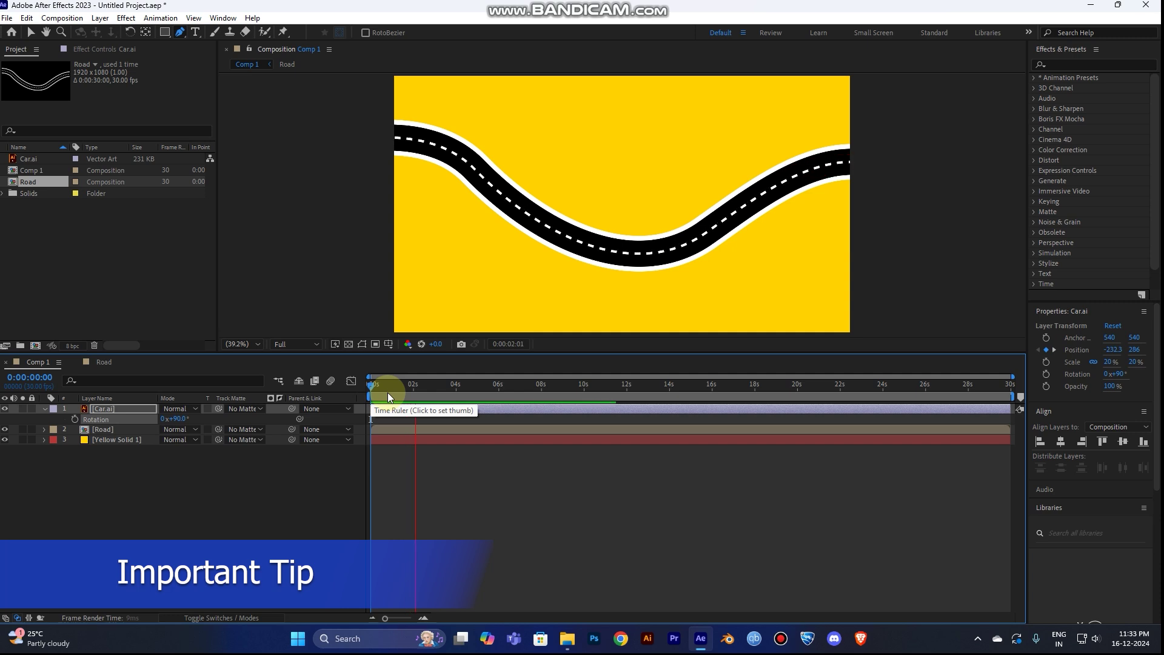
{"action": "key", "text": "space"}
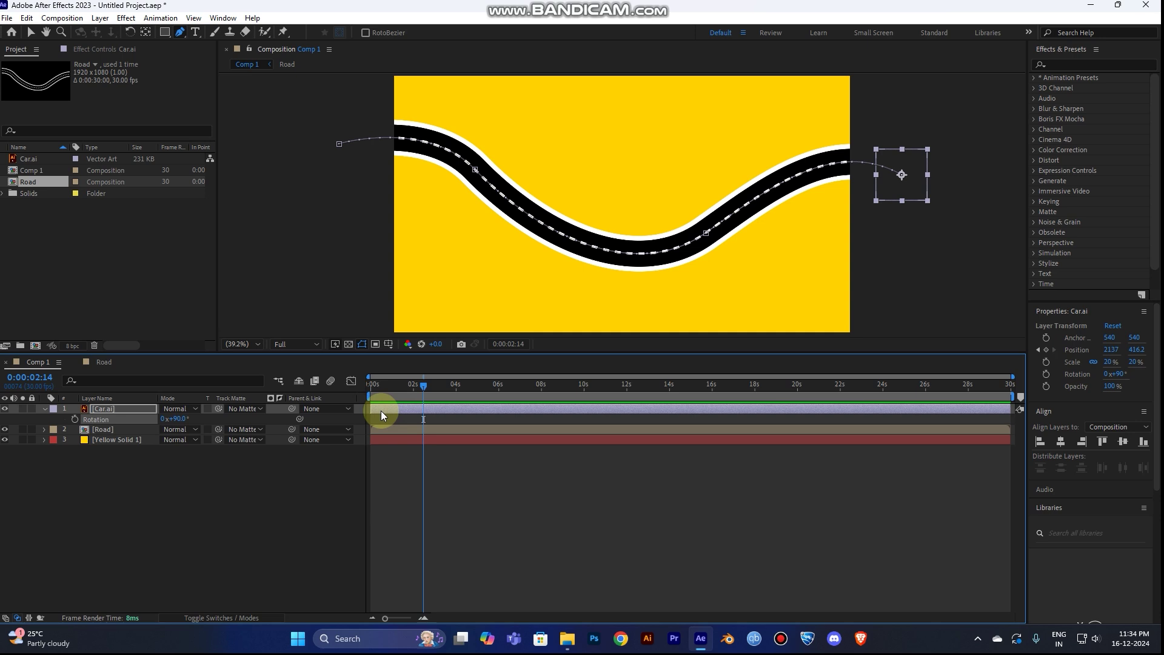
Step: Set the car layer's Auto-Orient to Orient Along Path and preview from the start
{"action": "right_click", "coordinate": [381, 410]}
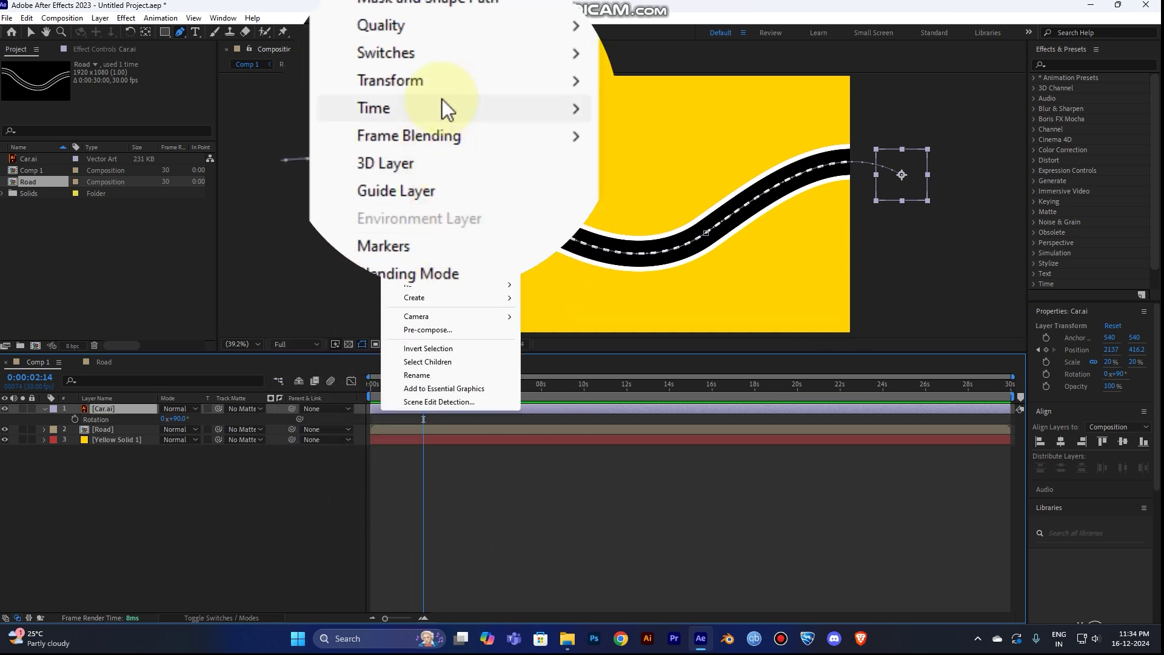
{"action": "mouse_move", "coordinate": [420, 100]}
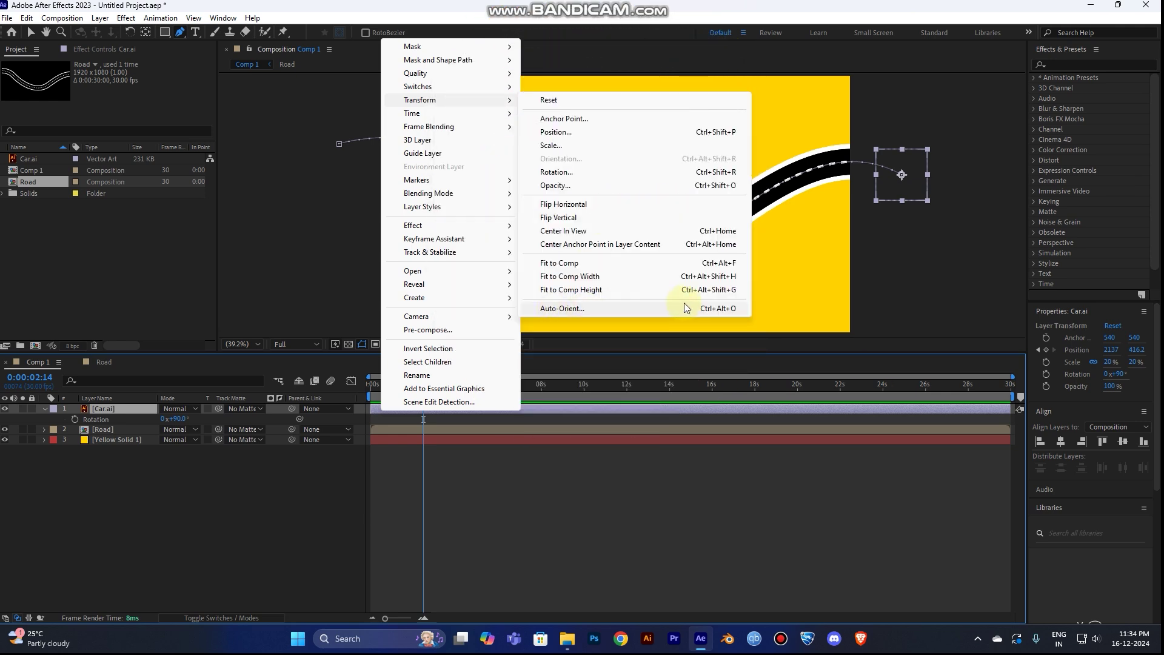
{"action": "left_click", "coordinate": [732, 310]}
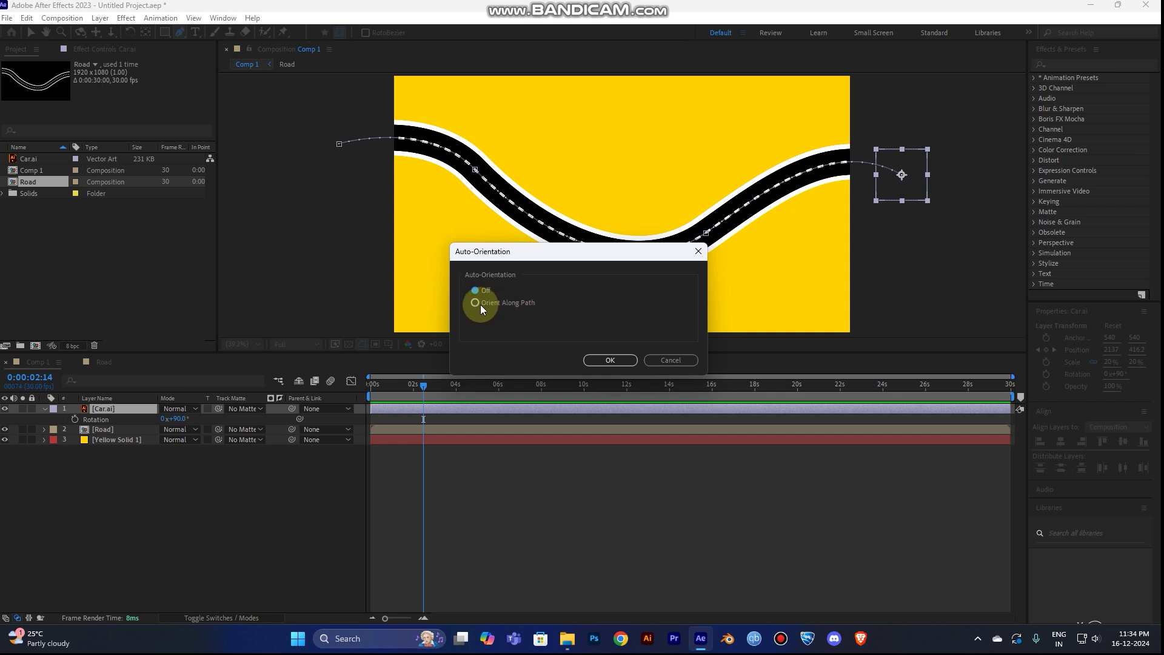
{"action": "left_click", "coordinate": [620, 361]}
{"action": "left_click_drag", "start_coordinate": [429, 390], "coordinate": [358, 394]}
{"action": "key", "text": "space"}
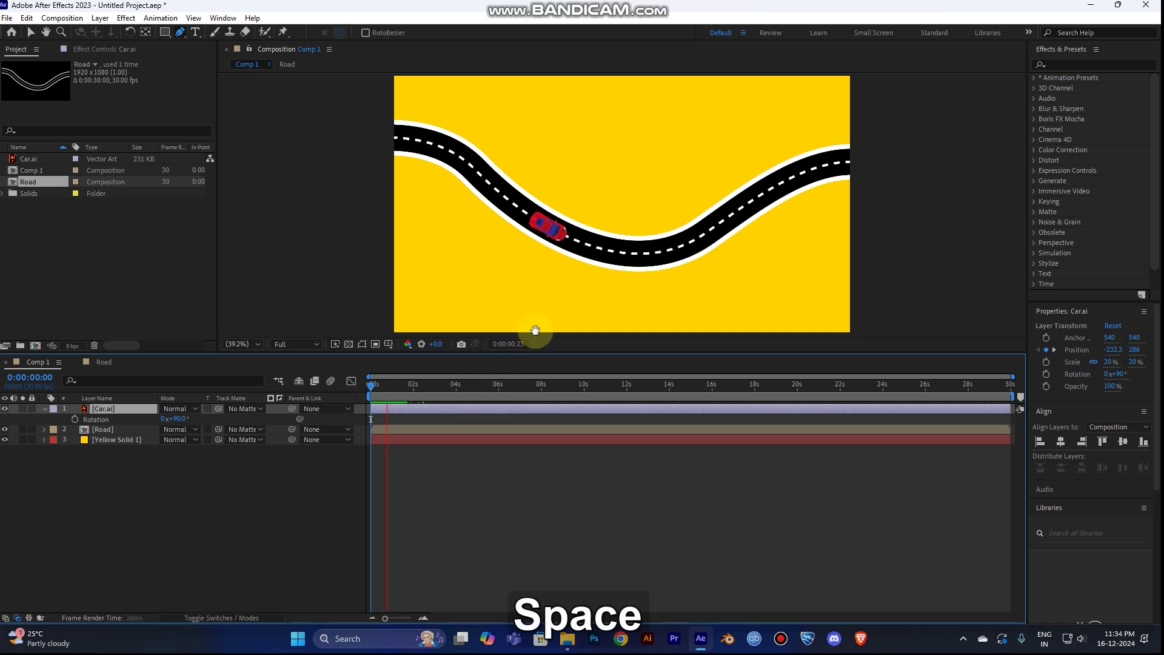
{"action": "key", "text": "space"}
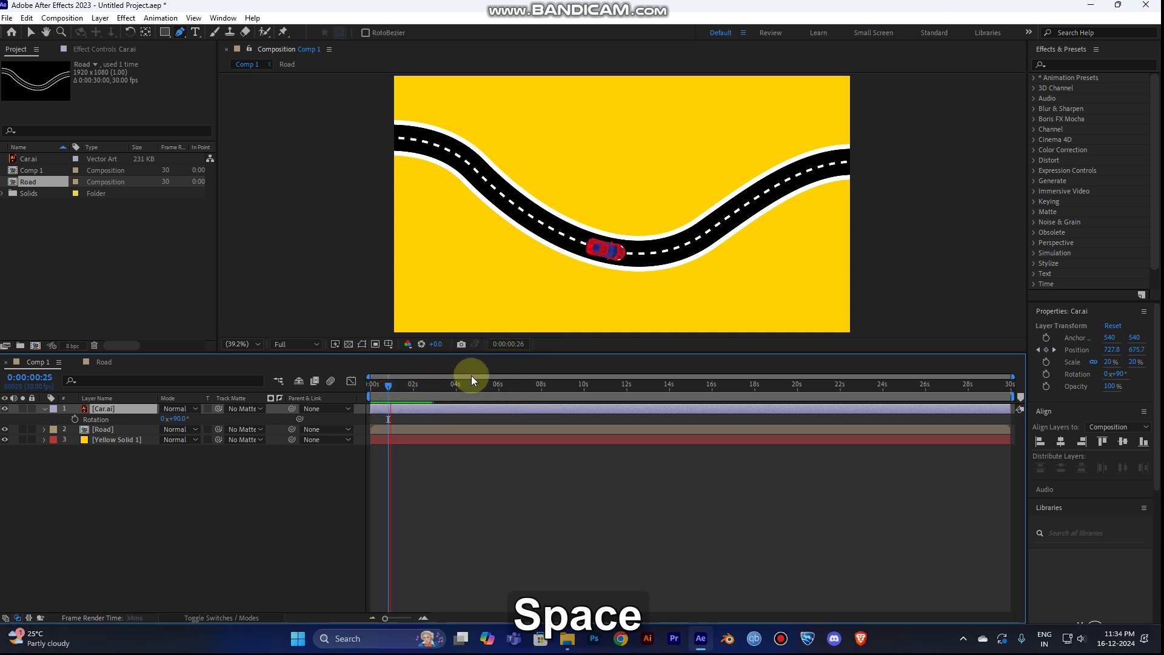
{"action": "key", "text": "space"}
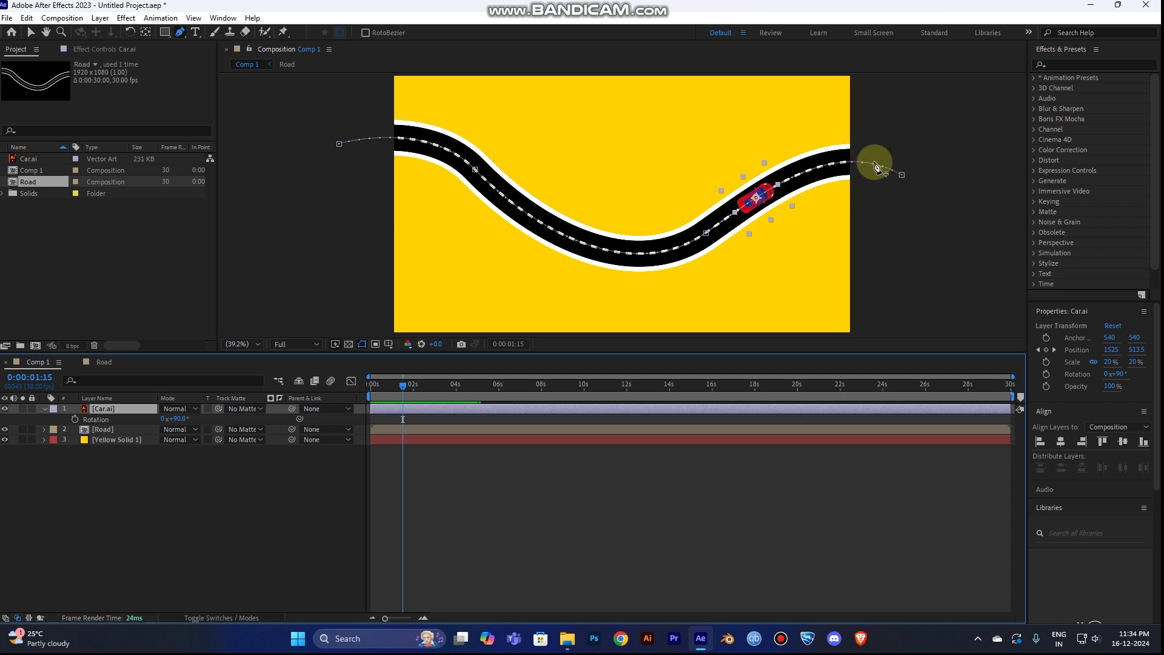
{"action": "key", "text": "space"}
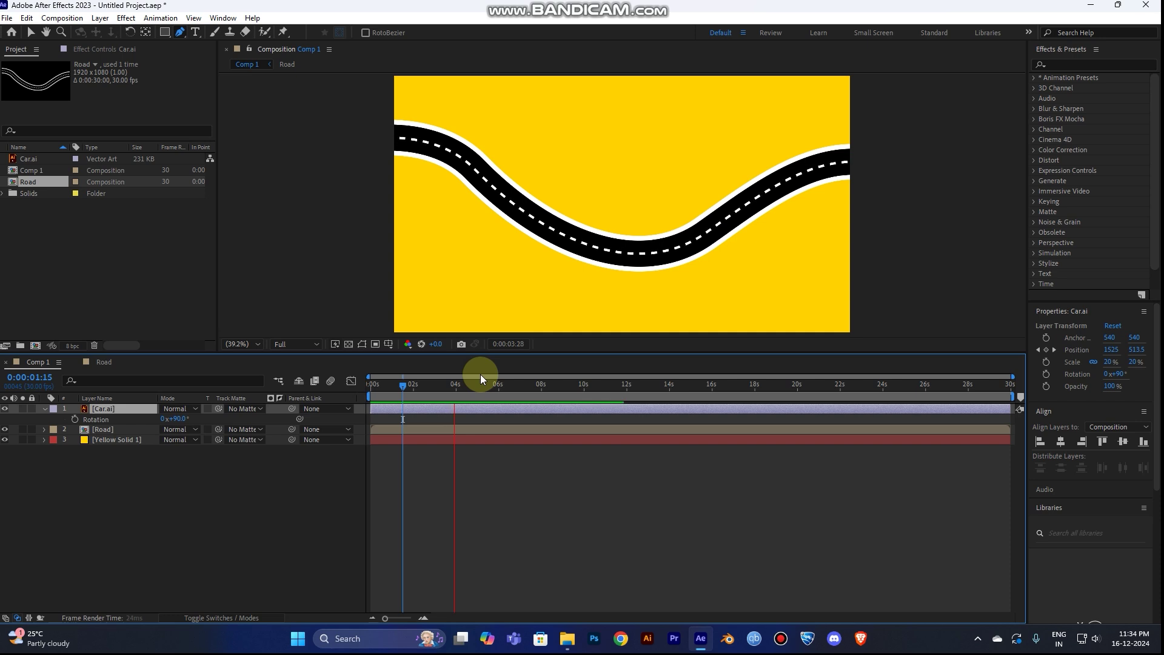
{"action": "key", "text": "space"}
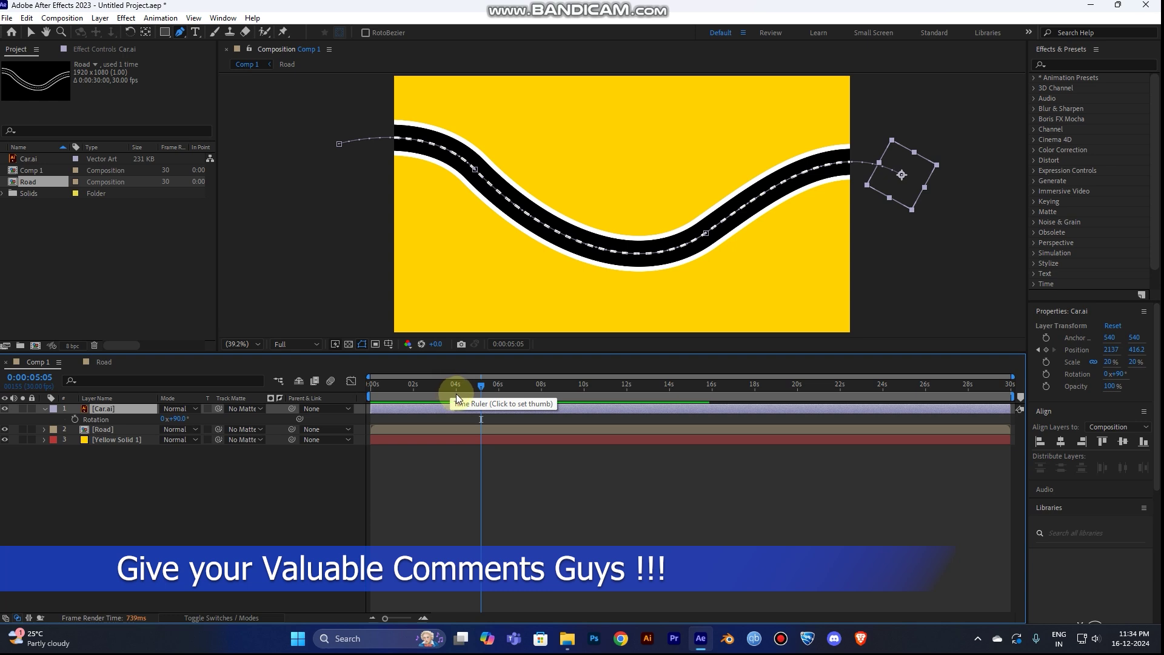
{"action": "left_click_drag", "start_coordinate": [475, 388], "coordinate": [364, 400]}
{"action": "key", "text": "space"}
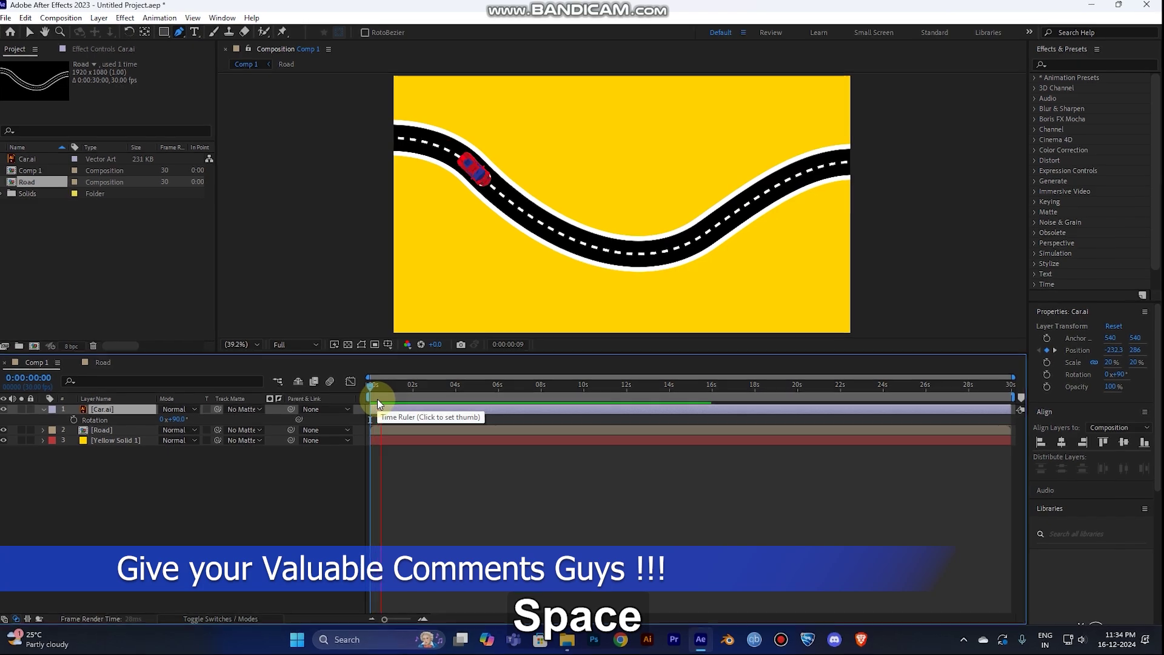
{"action": "key", "text": "space"}
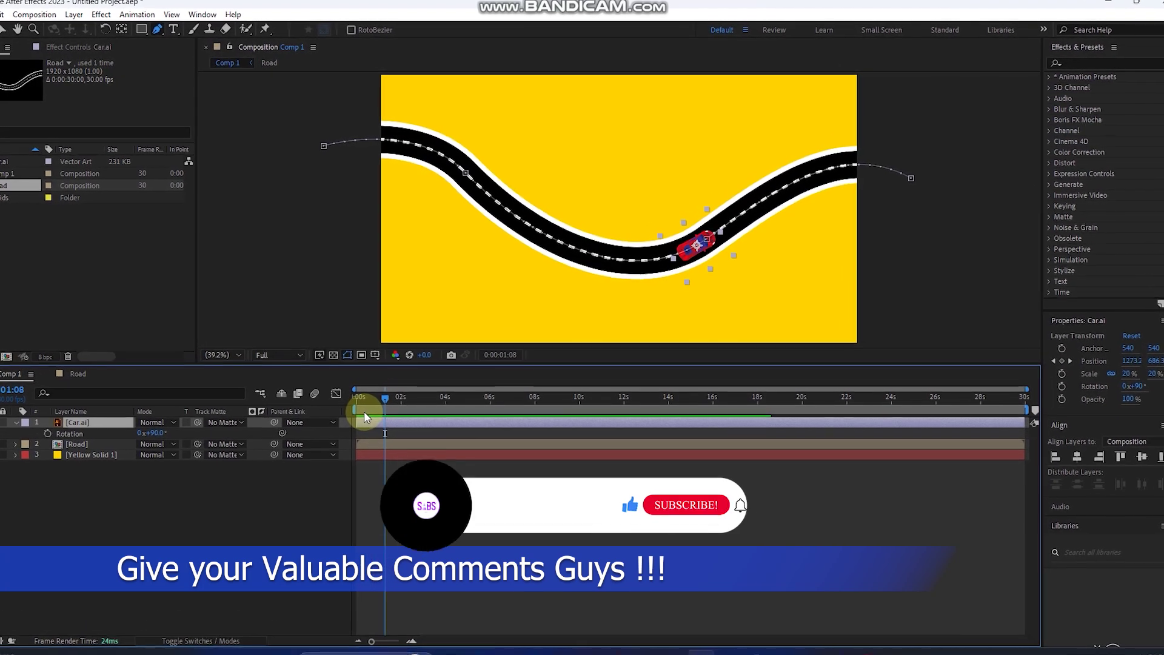